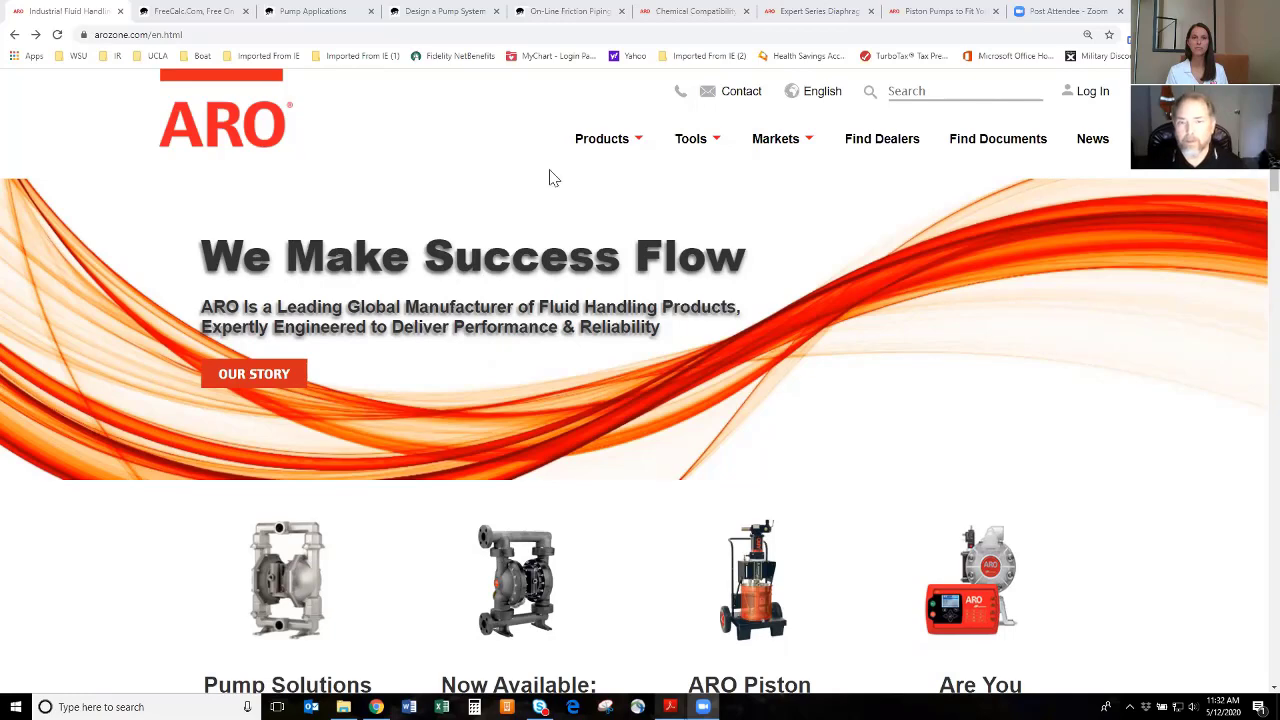
# - Open the Diaphragm Pump Selector Tool and sign in using the saved account password
pyautogui.moveTo(697, 145)
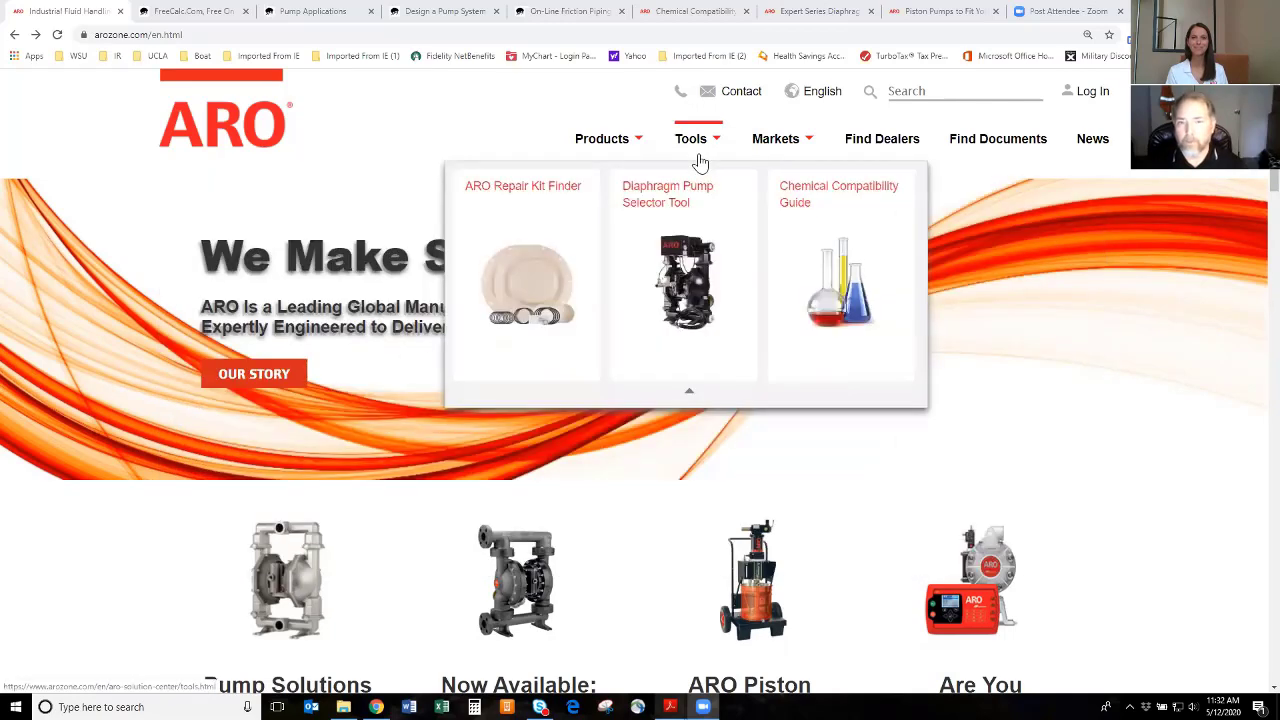
pyautogui.click(700, 272)
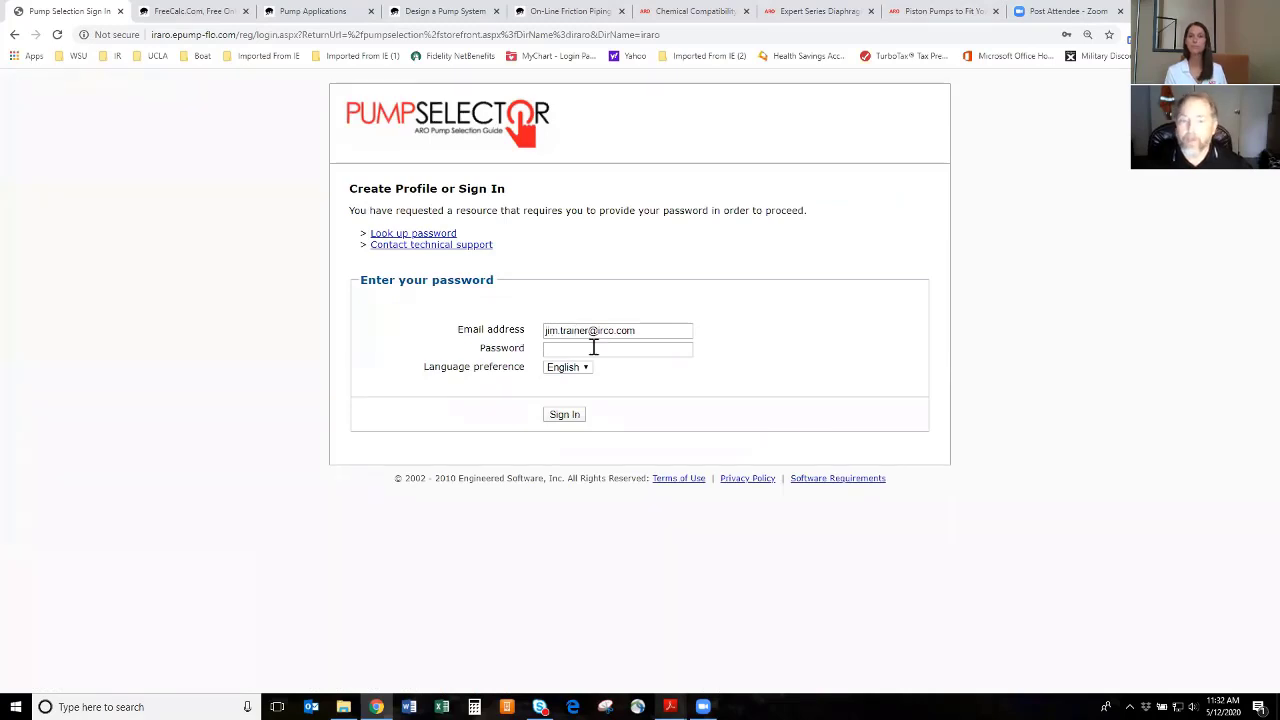
pyautogui.click(593, 347)
pyautogui.click(592, 386)
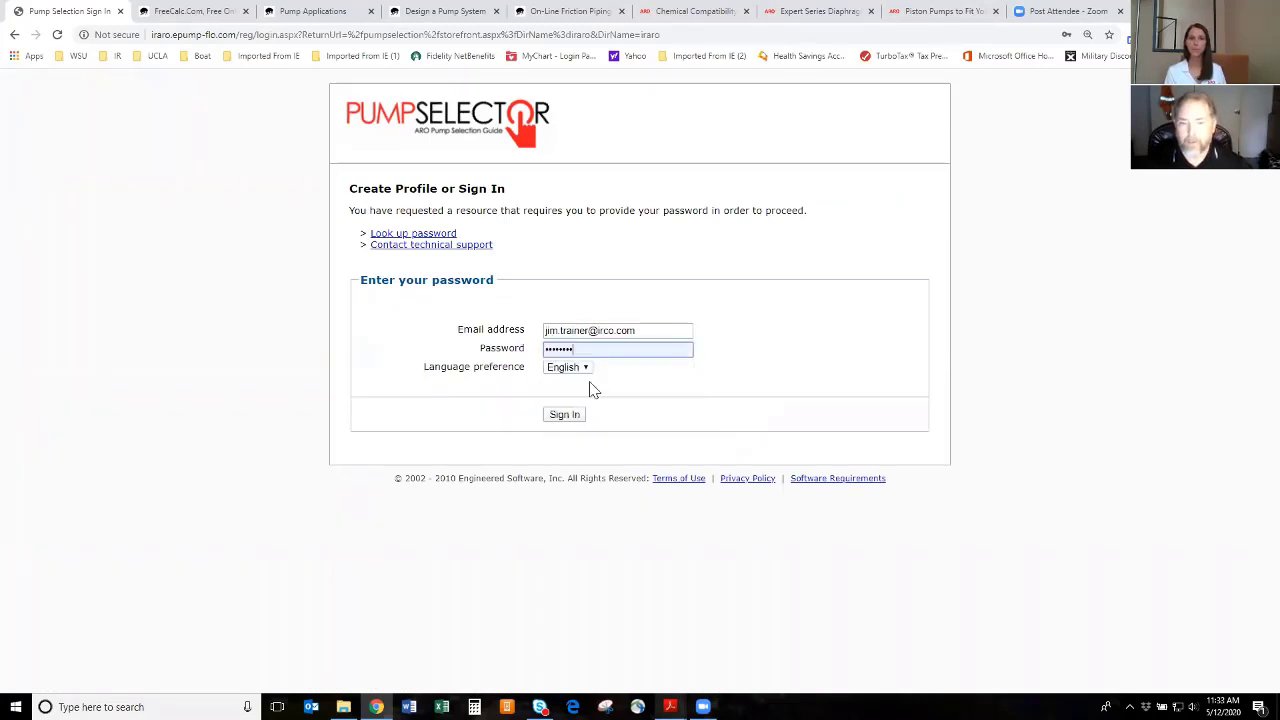
pyautogui.click(563, 416)
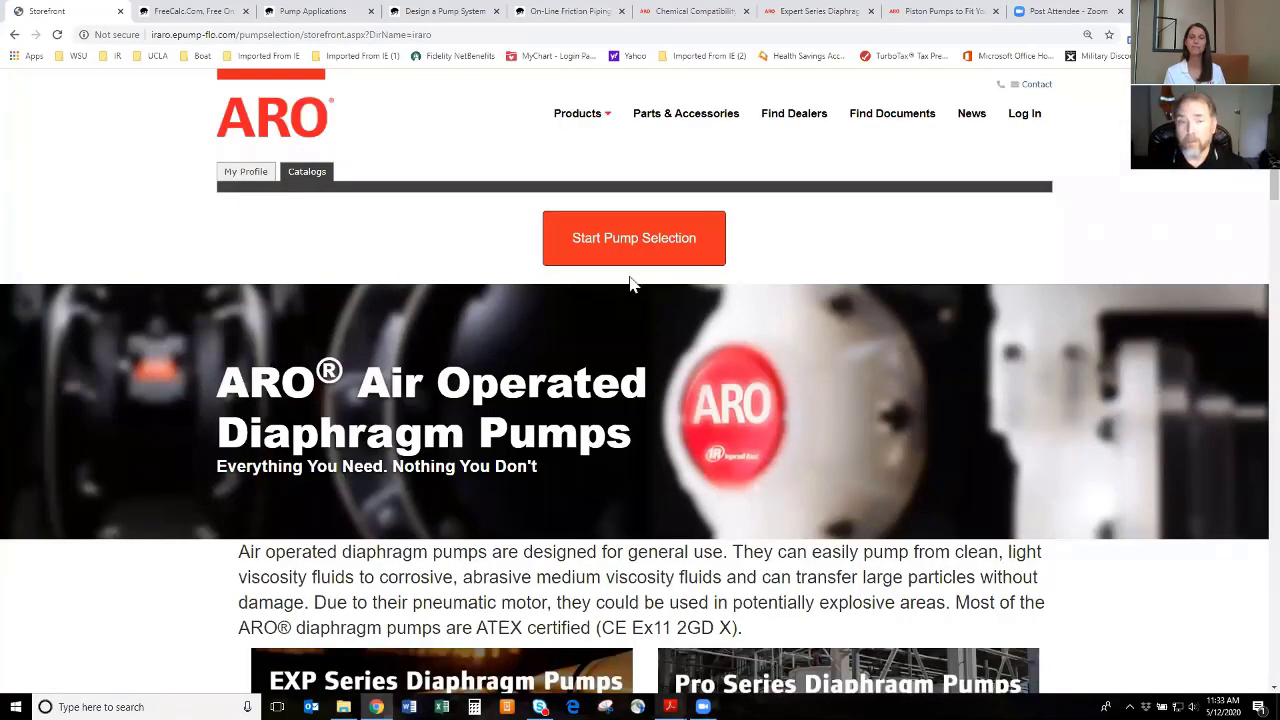
# - Start a new pump selection to load the empty Design Point Search form
pyautogui.click(629, 246)
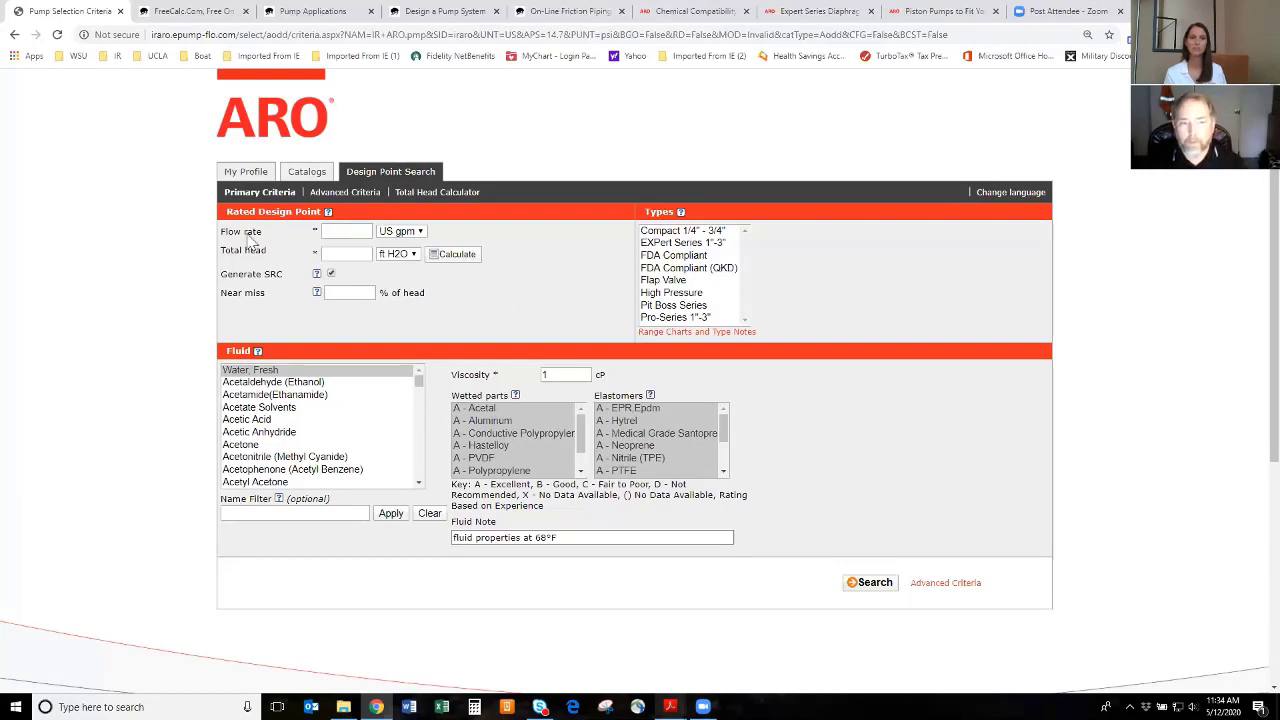
# - Enter a design point of 90 US gpm flow rate and 30 psi total head
pyautogui.click(352, 232)
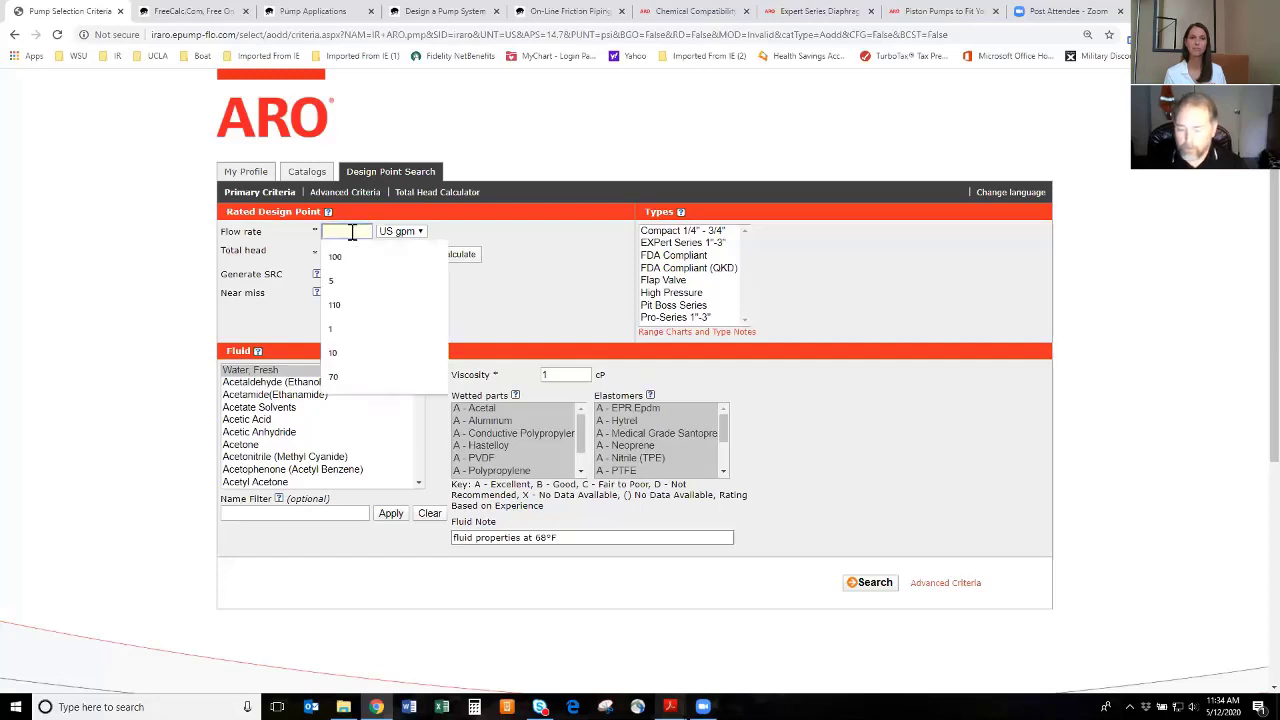
pyautogui.write('80')
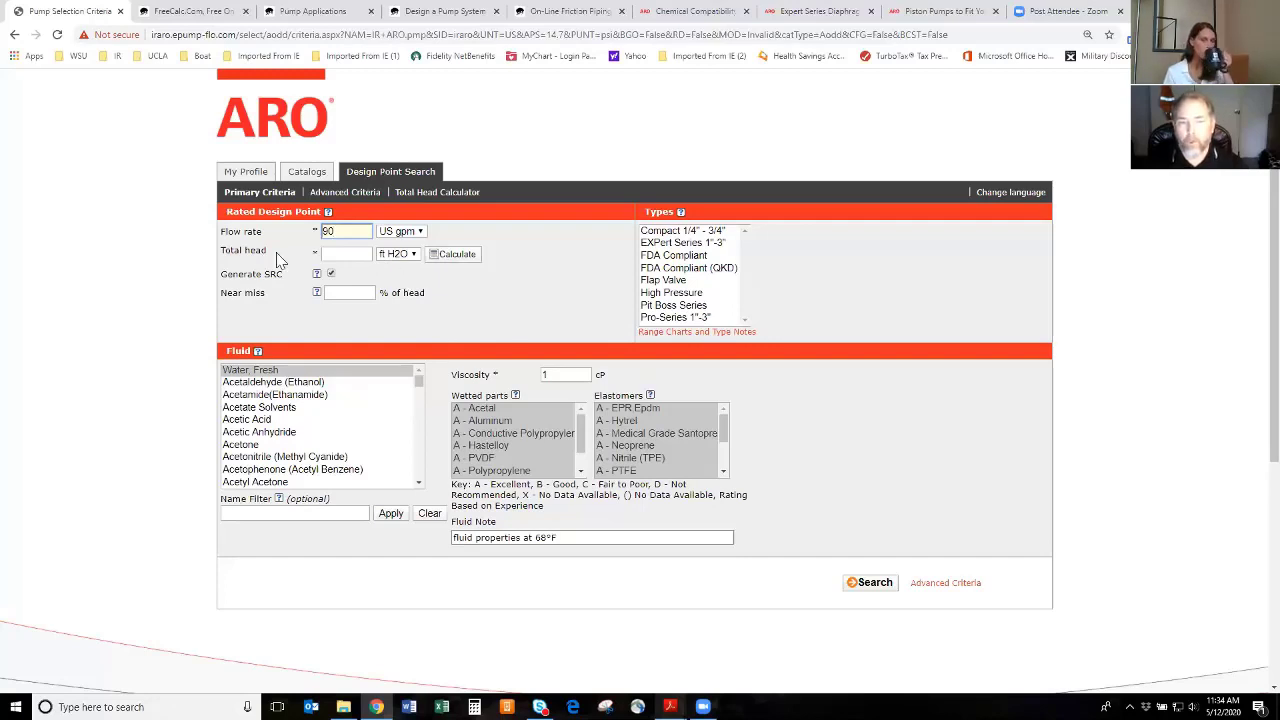
pyautogui.click(343, 254)
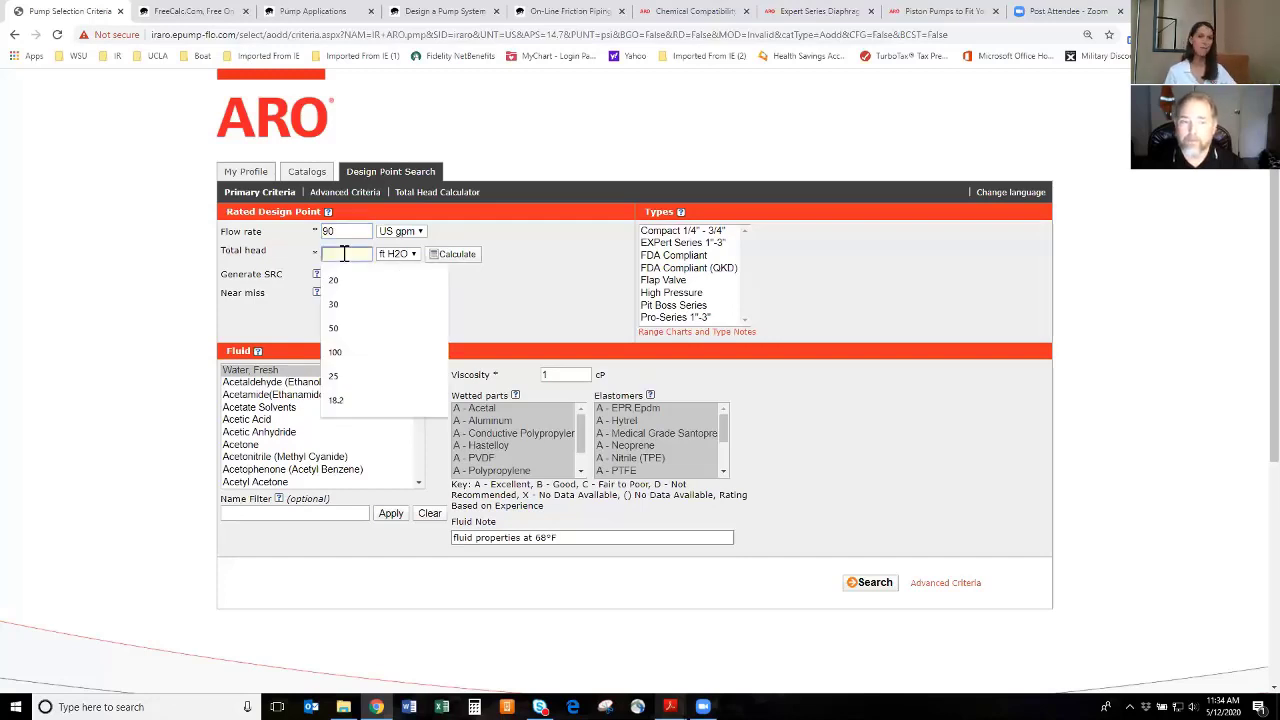
pyautogui.click(351, 303)
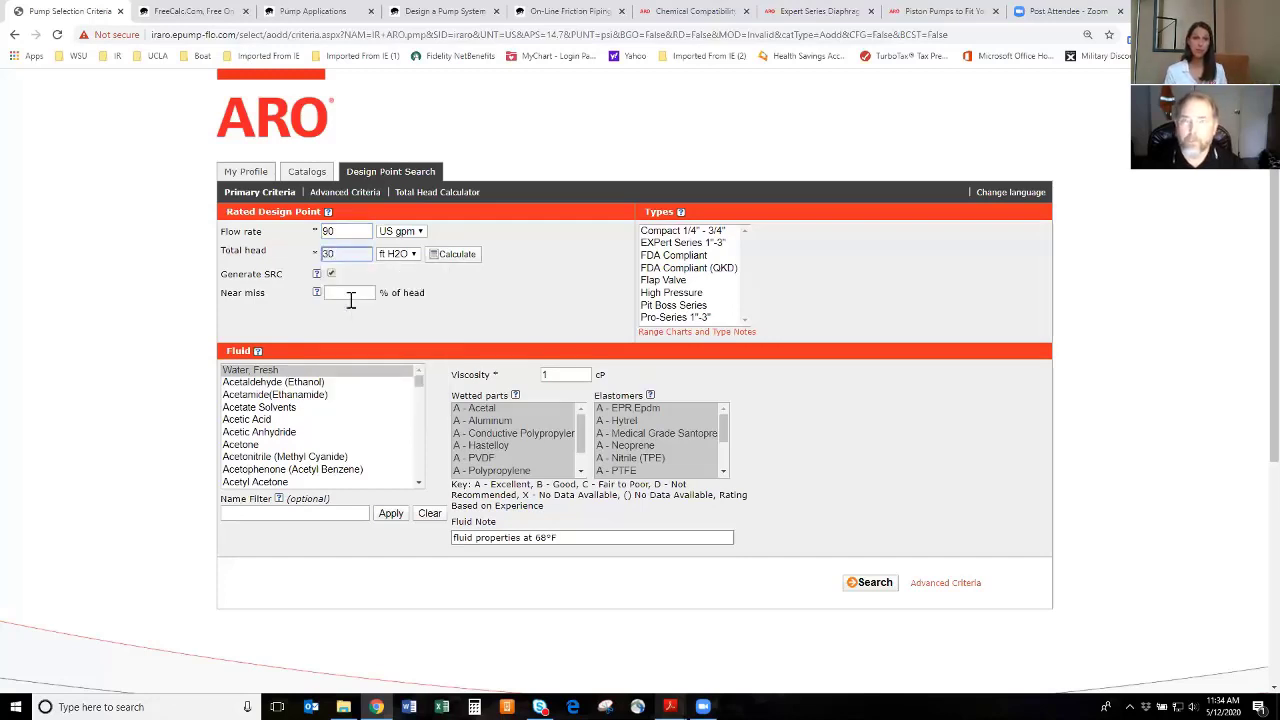
pyautogui.click(414, 256)
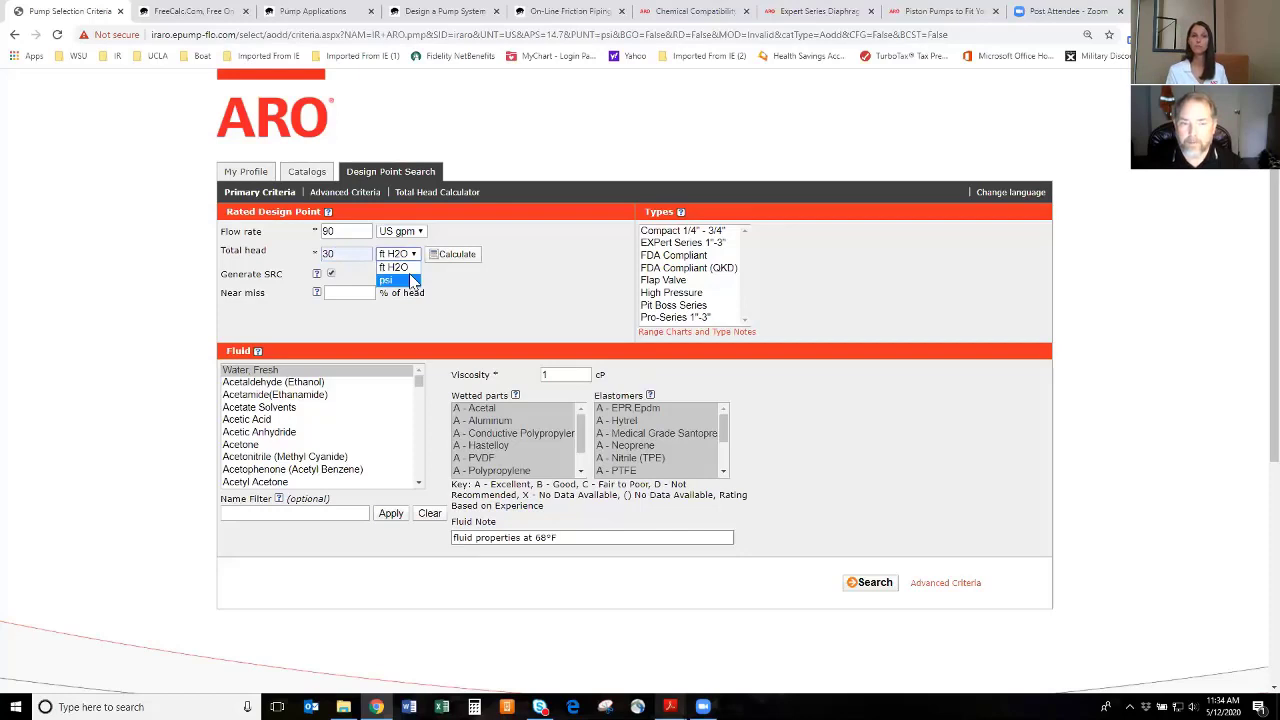
pyautogui.click(410, 281)
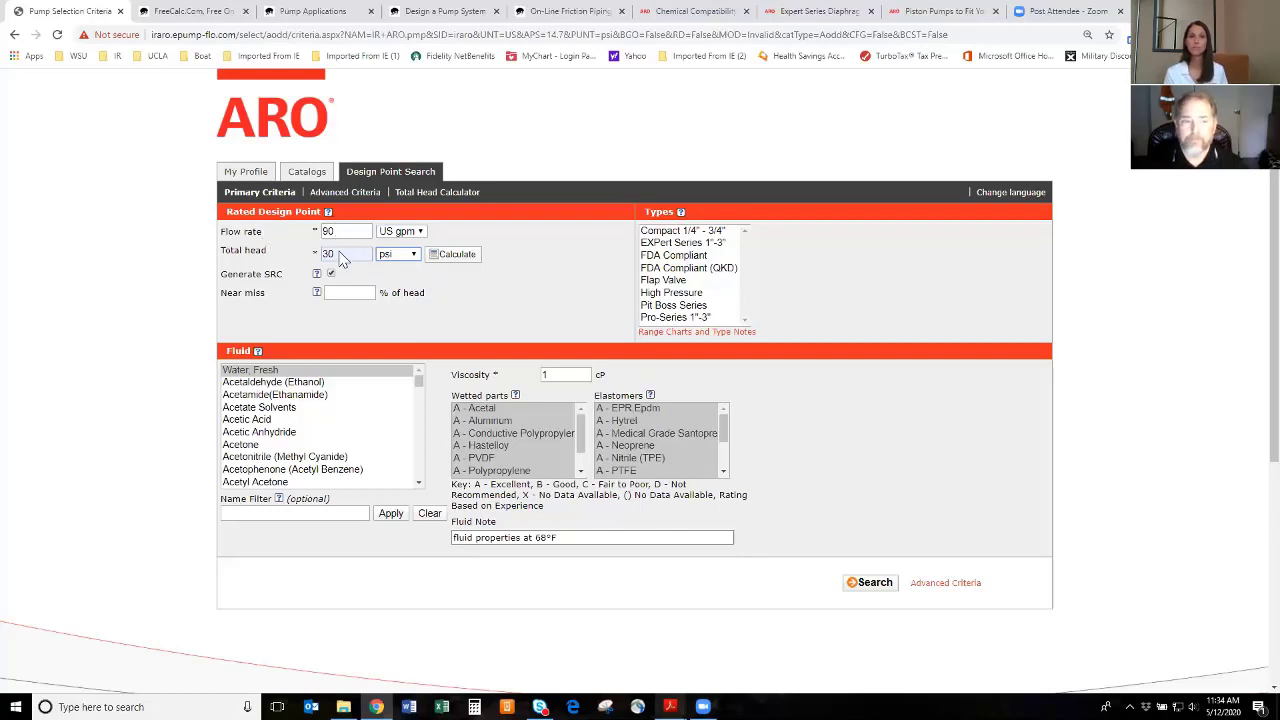
# - Pick Sodium Hydroxide 20% (Cold) from the Fluid list
pyautogui.click(420, 440)
pyautogui.click(420, 440)
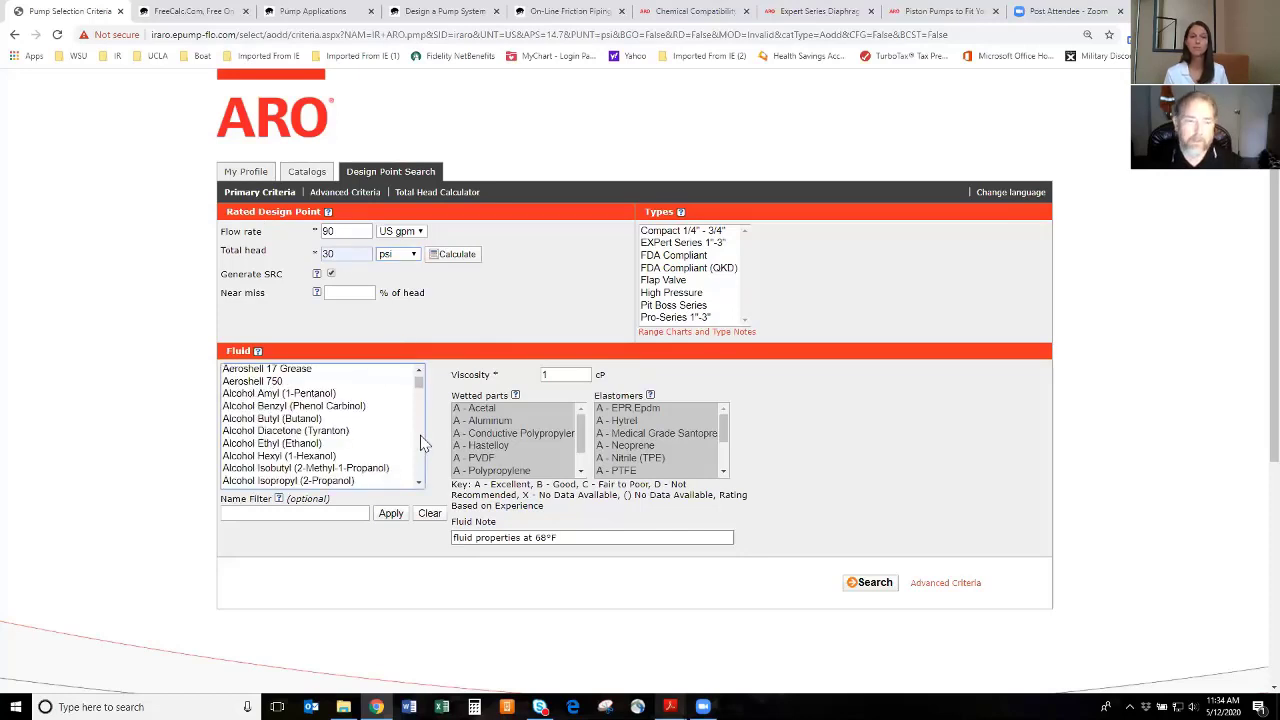
pyautogui.click(421, 394)
pyautogui.moveTo(421, 394); pyautogui.dragTo(422, 432)
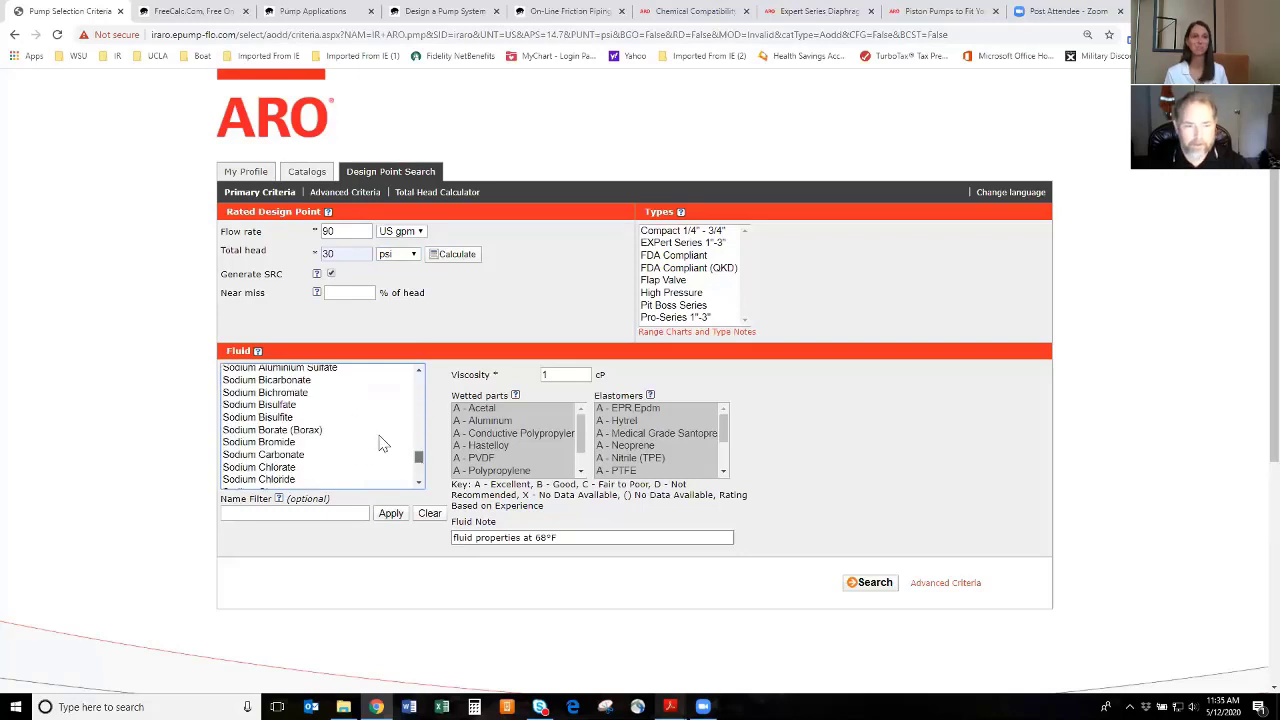
pyautogui.scroll(-1, 377, 442)
pyautogui.scroll(-1, 343, 471)
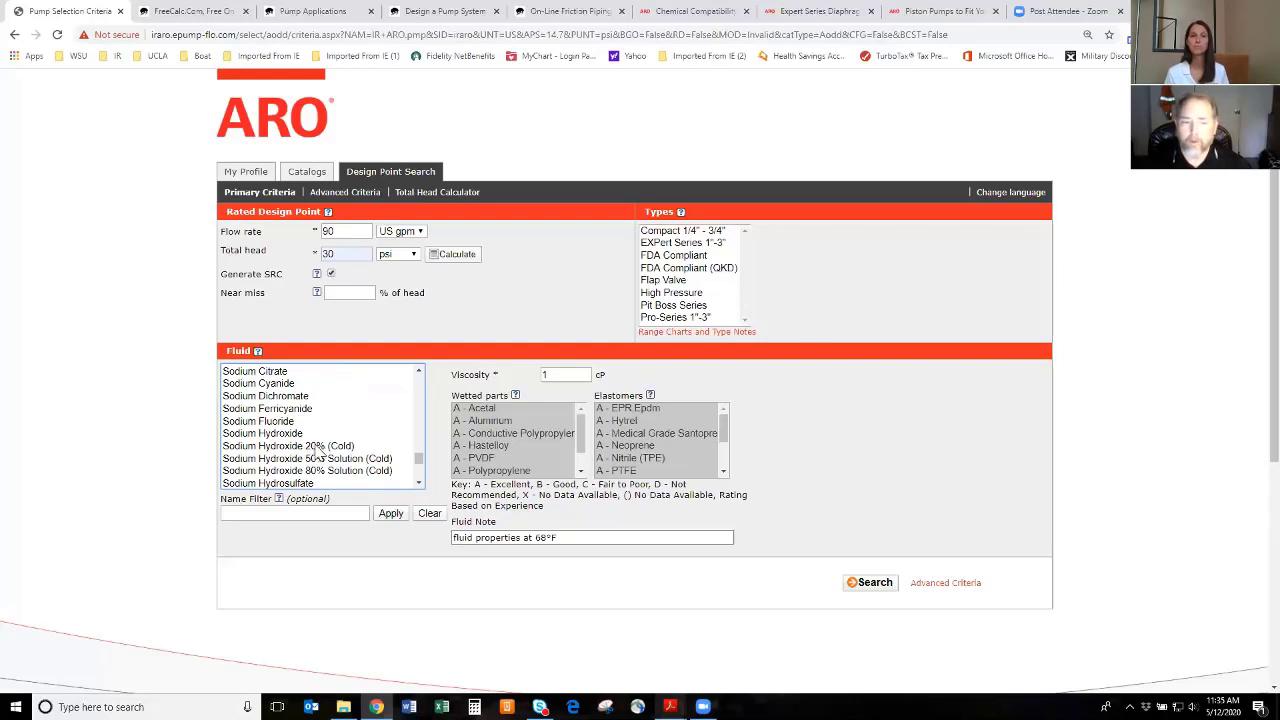
pyautogui.click(317, 447)
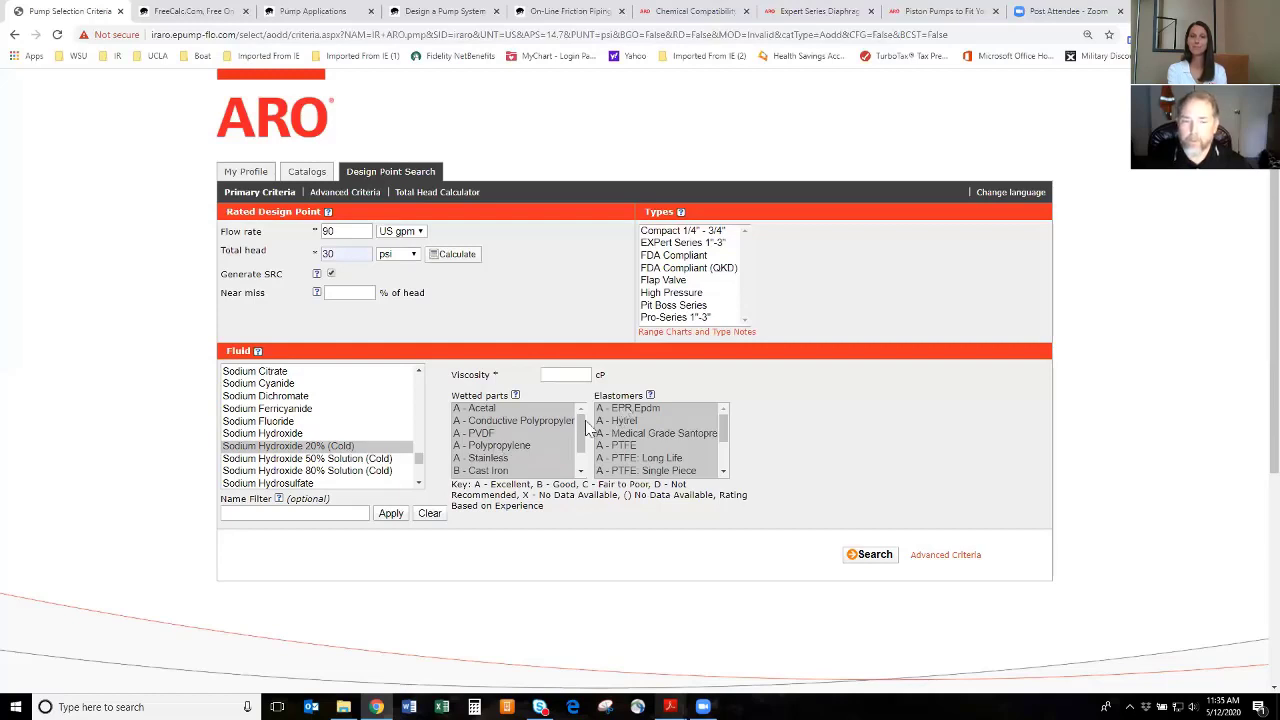
# - Set Polypropylene wetted parts, Santoprene elastomers, 10 cP viscosity, and EXPert plus Pro-Series 1"-3" types
pyautogui.click(520, 446)
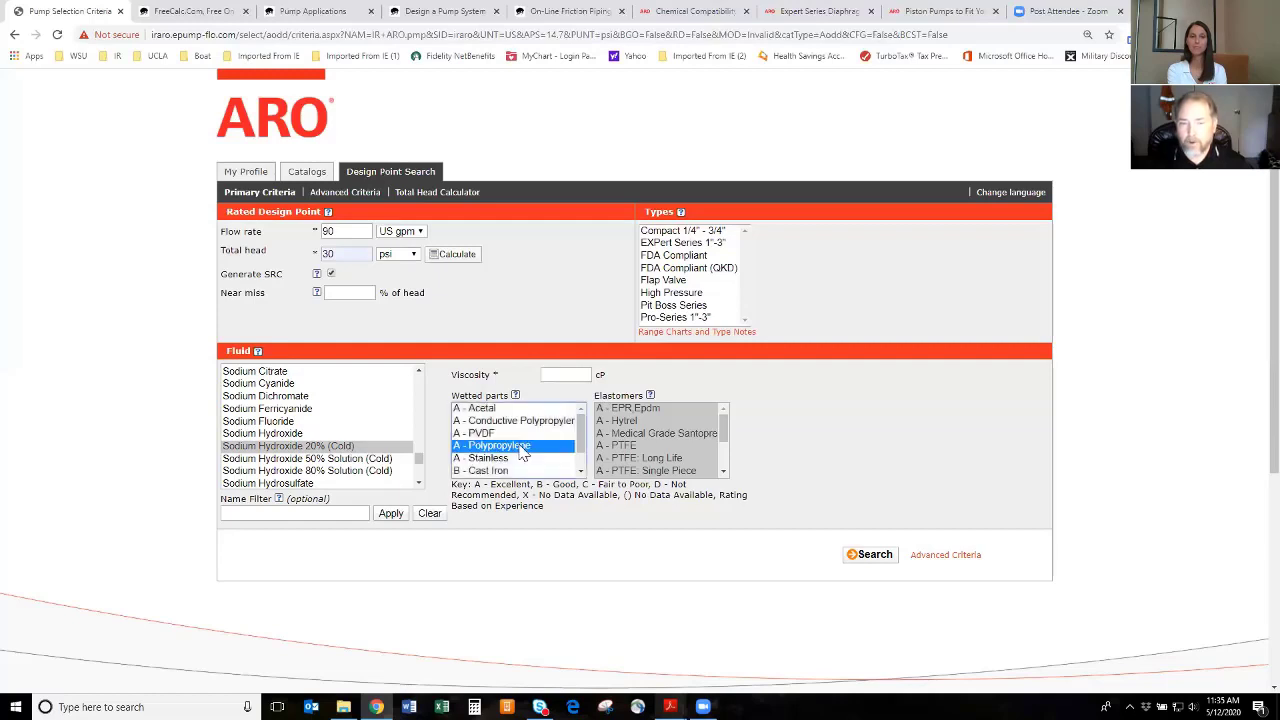
pyautogui.click(724, 478)
pyautogui.click(653, 429)
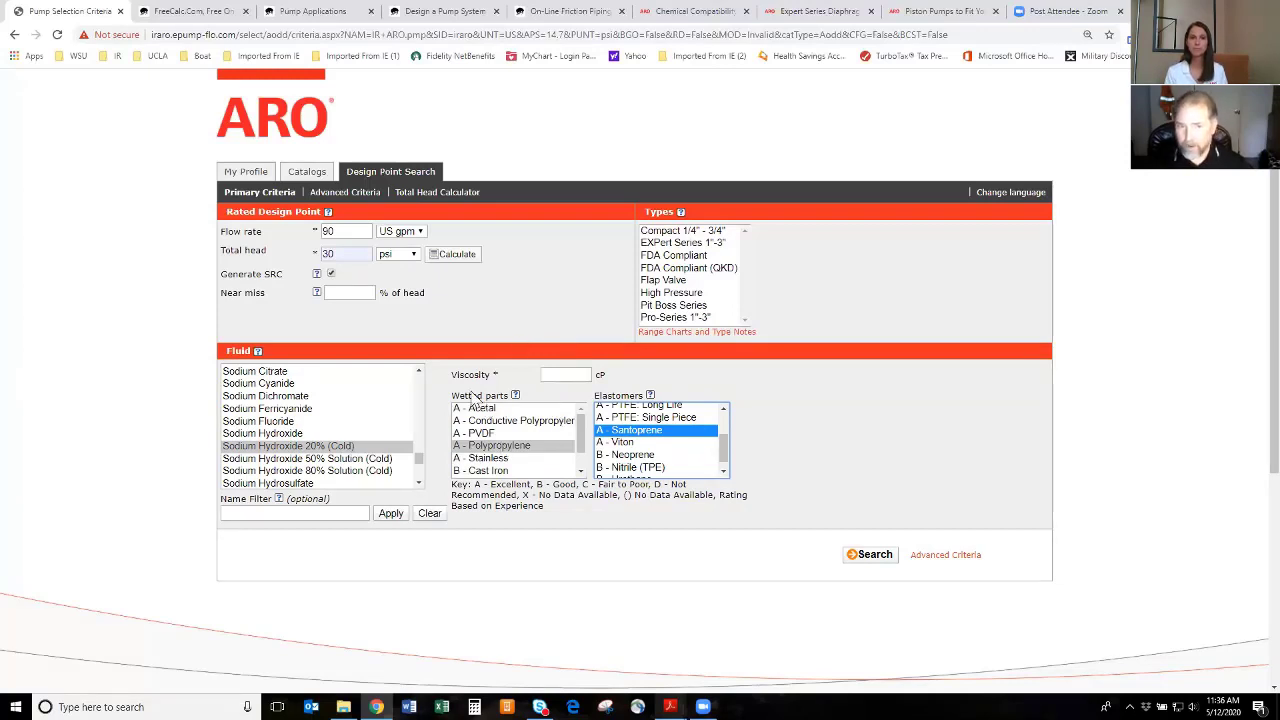
pyautogui.click(578, 379)
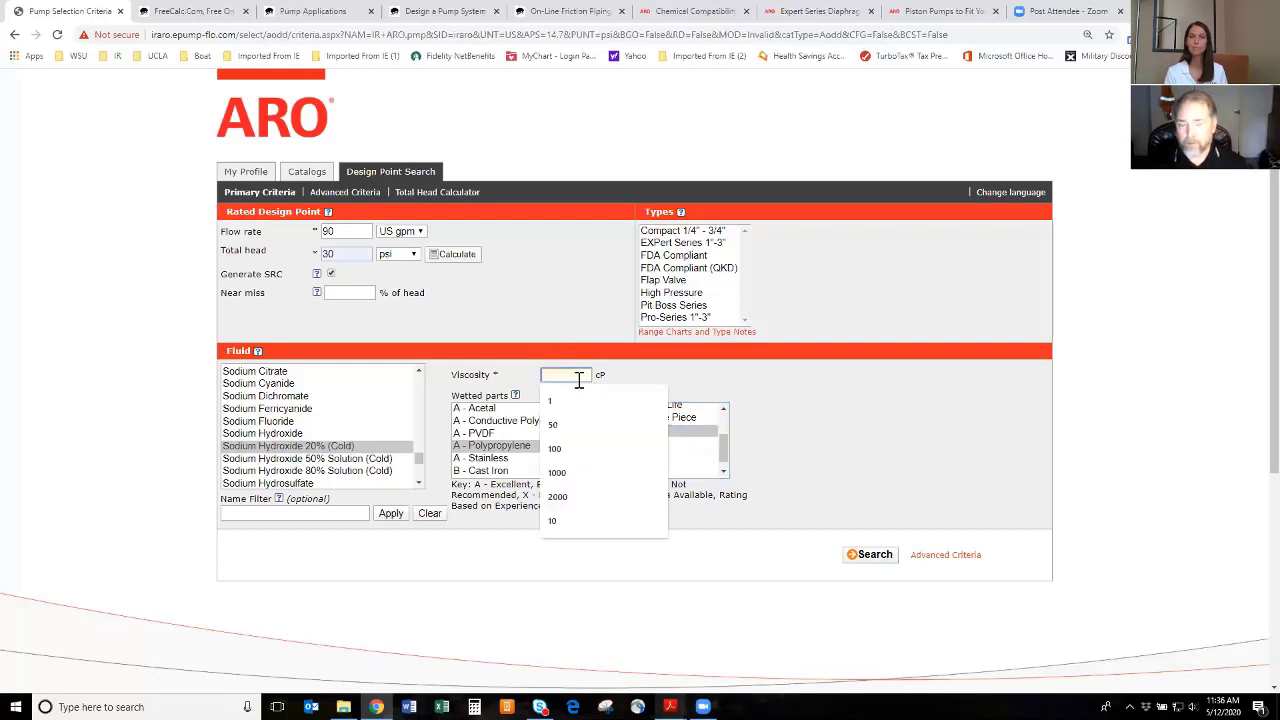
pyautogui.write('10')
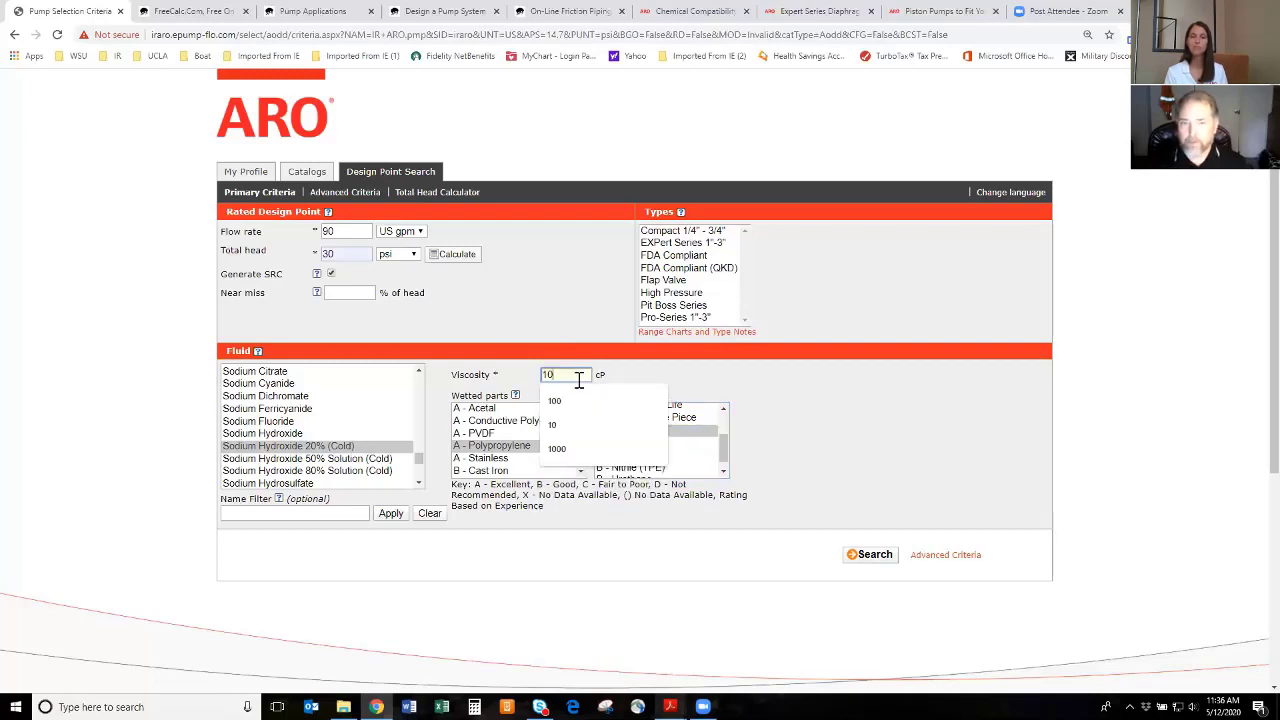
pyautogui.click(633, 380)
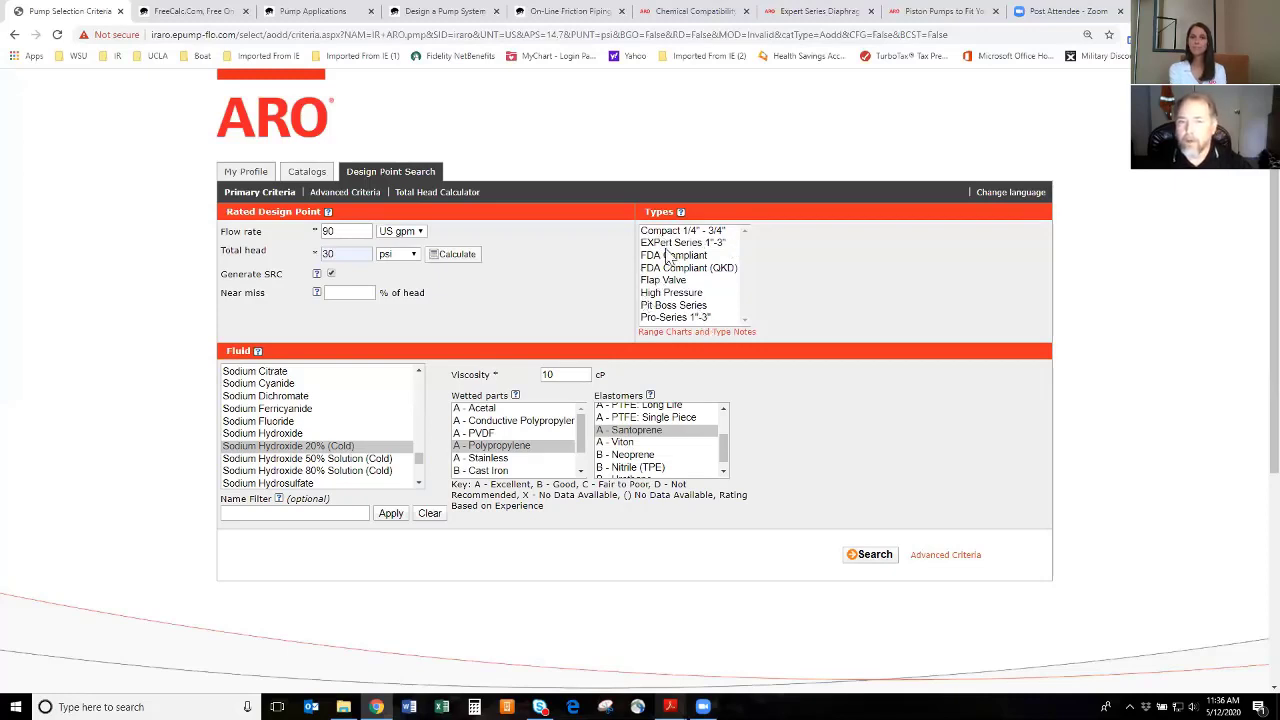
pyautogui.click(670, 246)
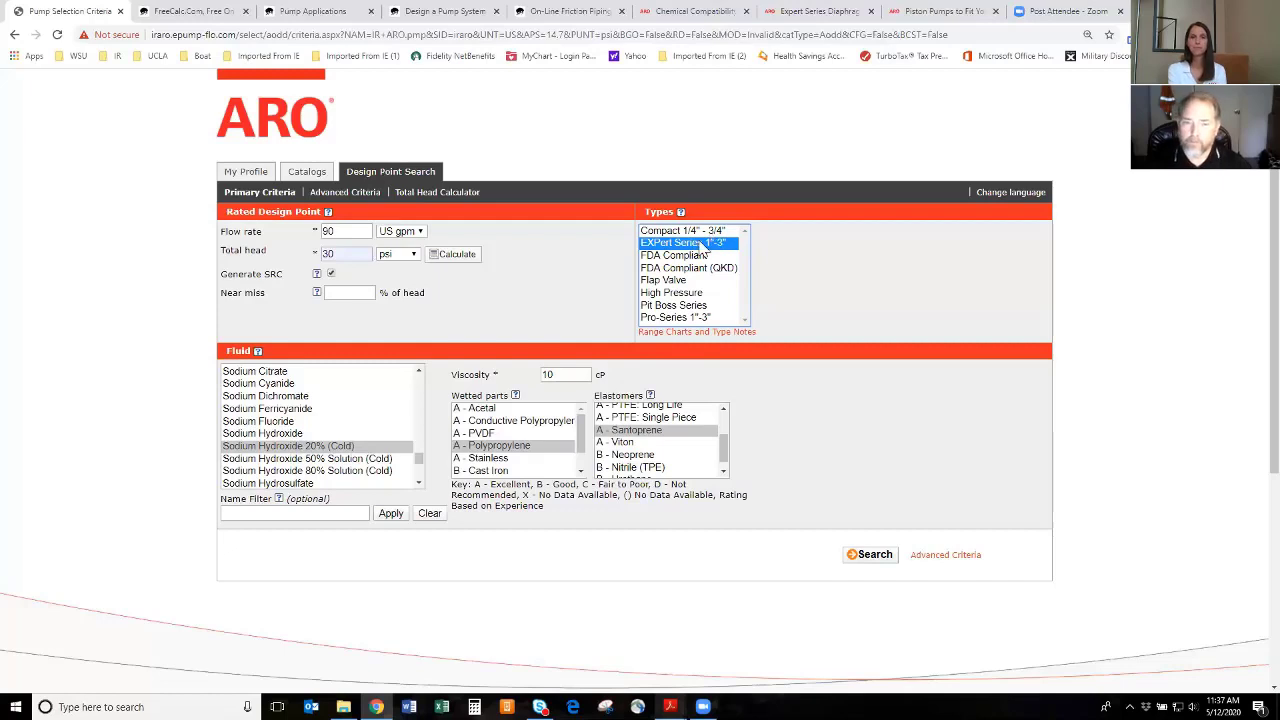
pyautogui.keyDown('ctrl'); pyautogui.click(680, 319); pyautogui.keyUp('ctrl')
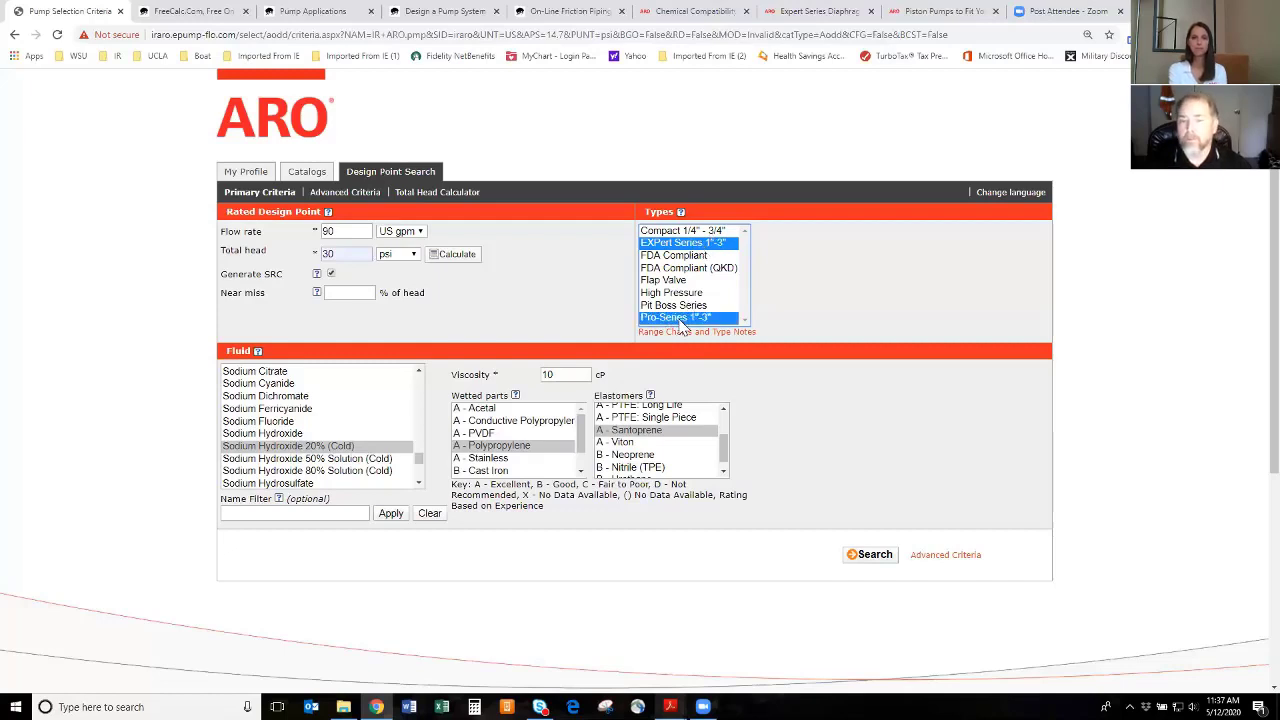
# - Run the search and review the six matching EXPert and Pro-Series pumps, 1.5" to 3"
pyautogui.click(868, 556)
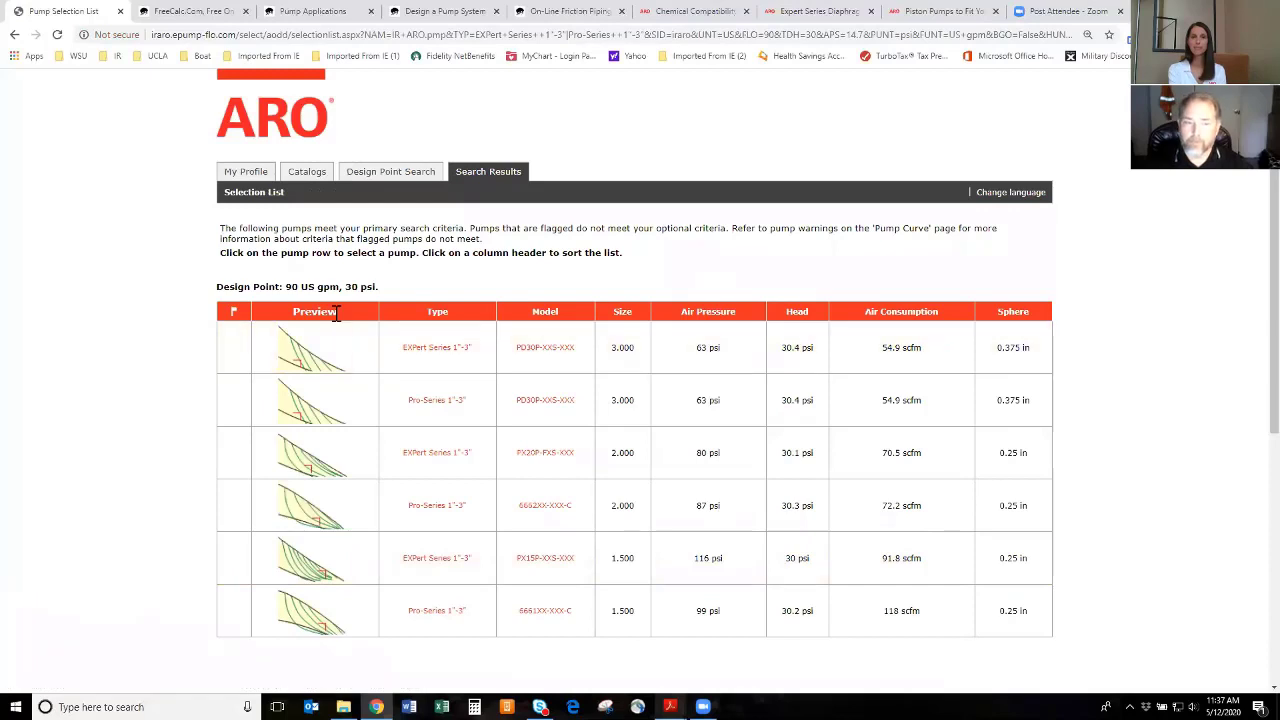
pyautogui.scroll(-2, 400, 450)
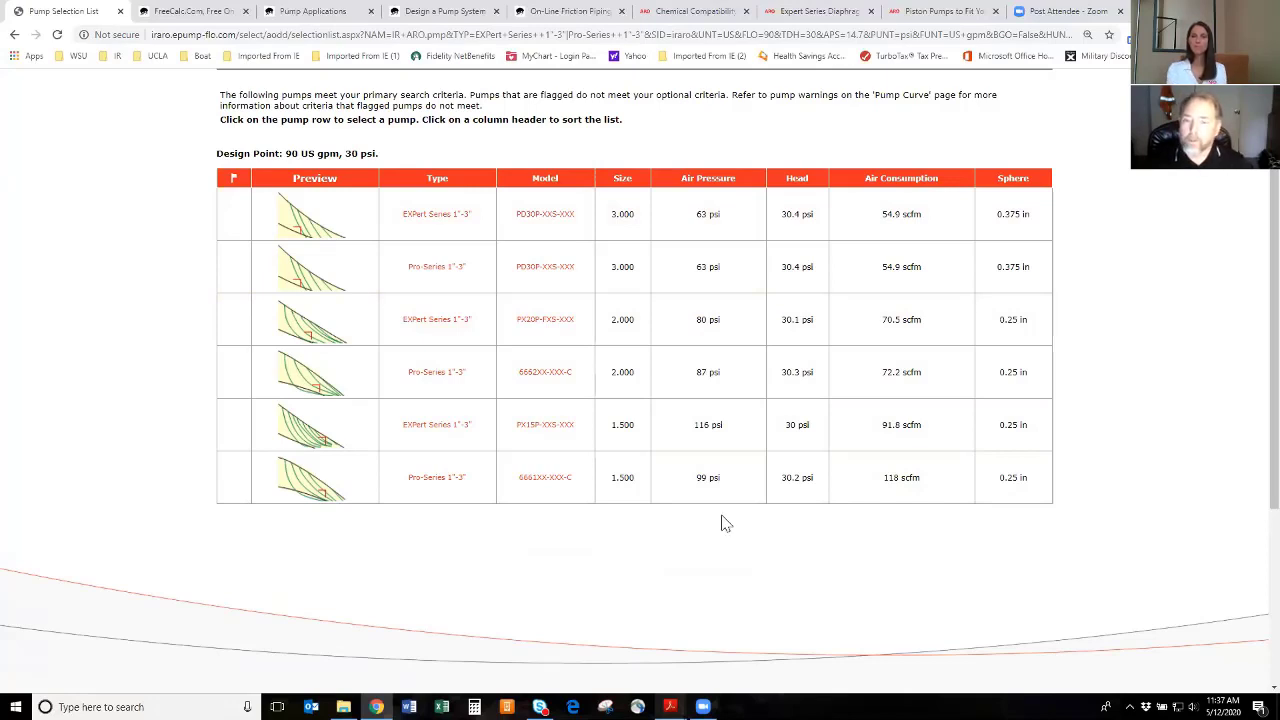
pyautogui.click(898, 208)
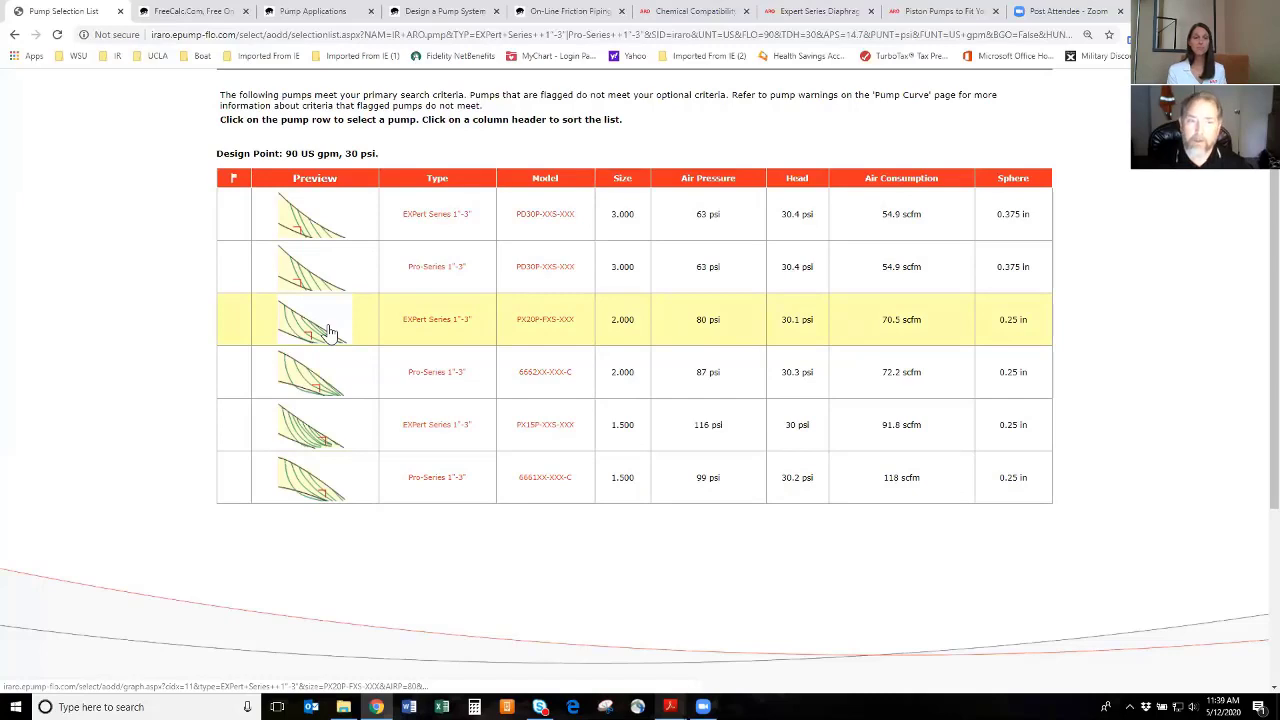
# - Open the PX20P-FXS-XXX pump curve, showing 30.1 psi head at 80 psi air
pyautogui.click(330, 332)
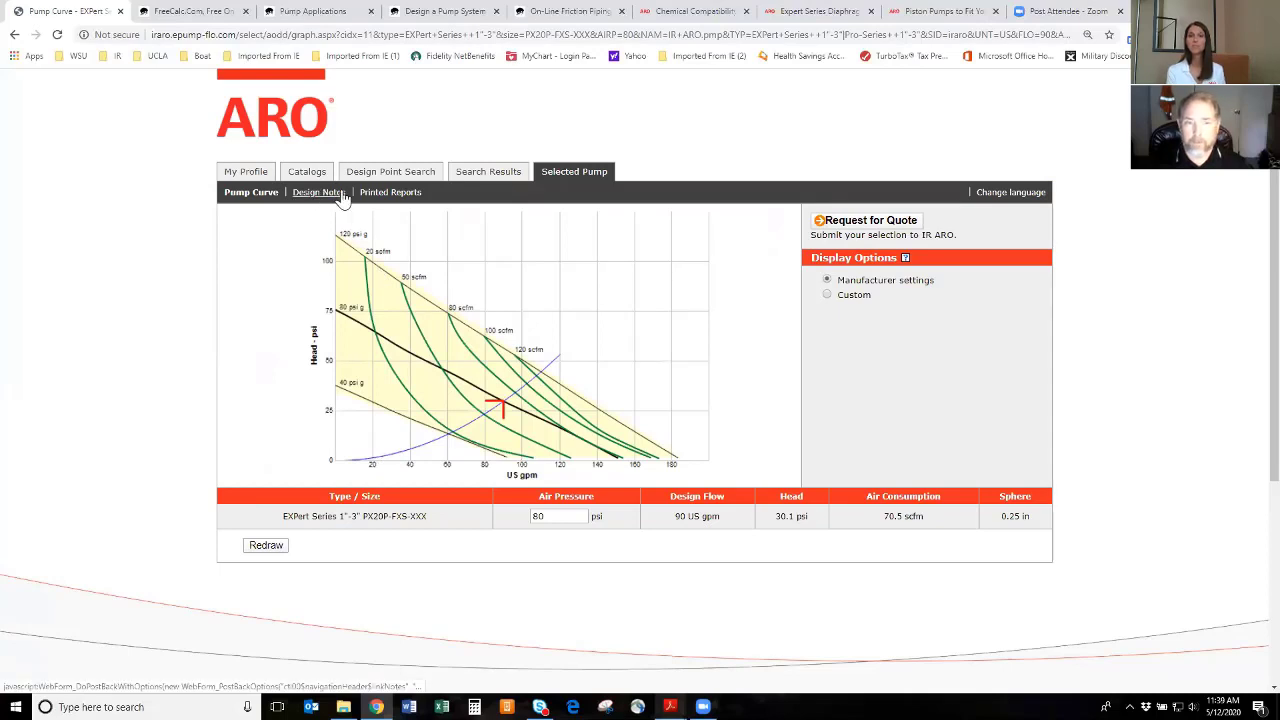
pyautogui.moveTo(377, 198)
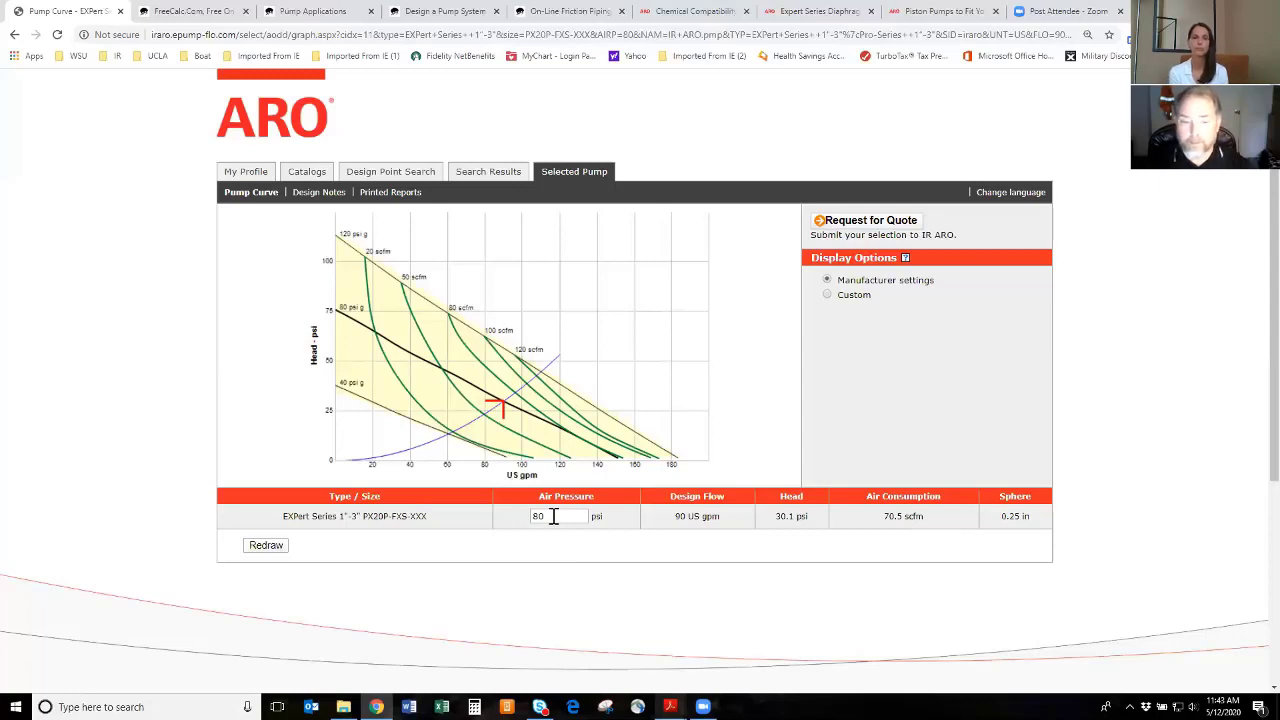
# - Change the PX20P air pressure to 100 psi, giving 44.3 psi head and 90.1 scfm
pyautogui.doubleClick(538, 518)
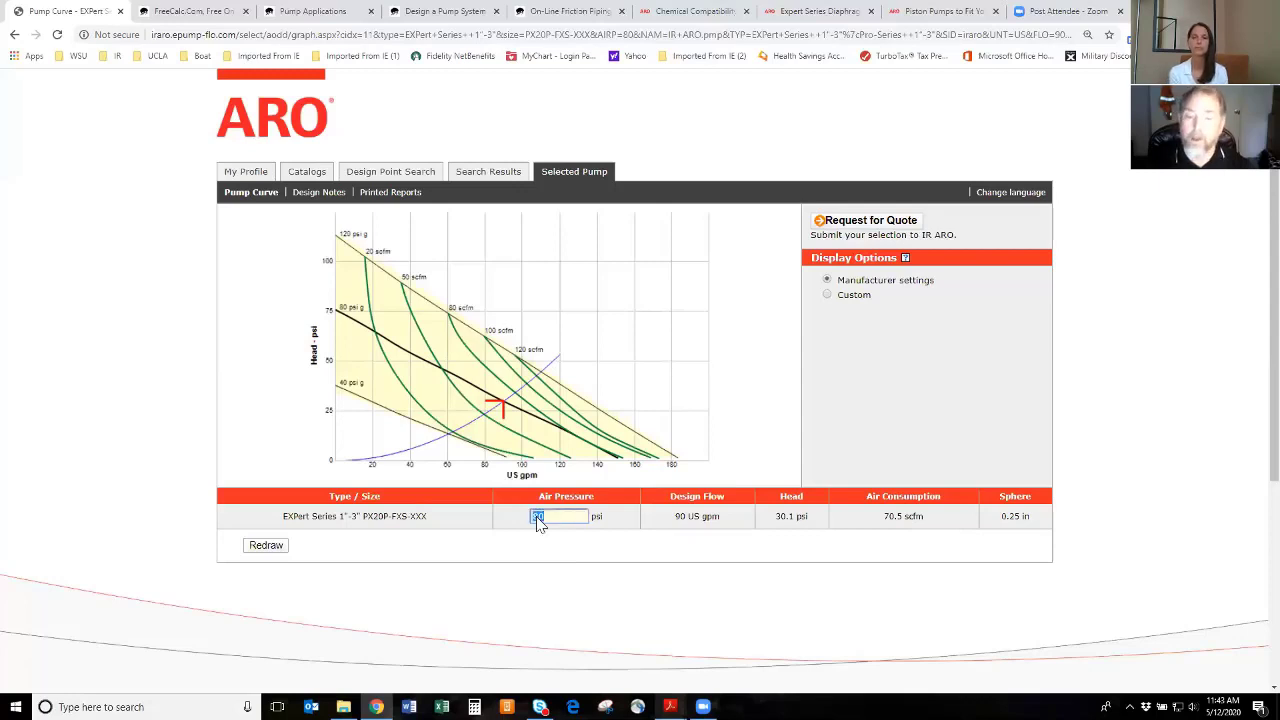
pyautogui.write('100')
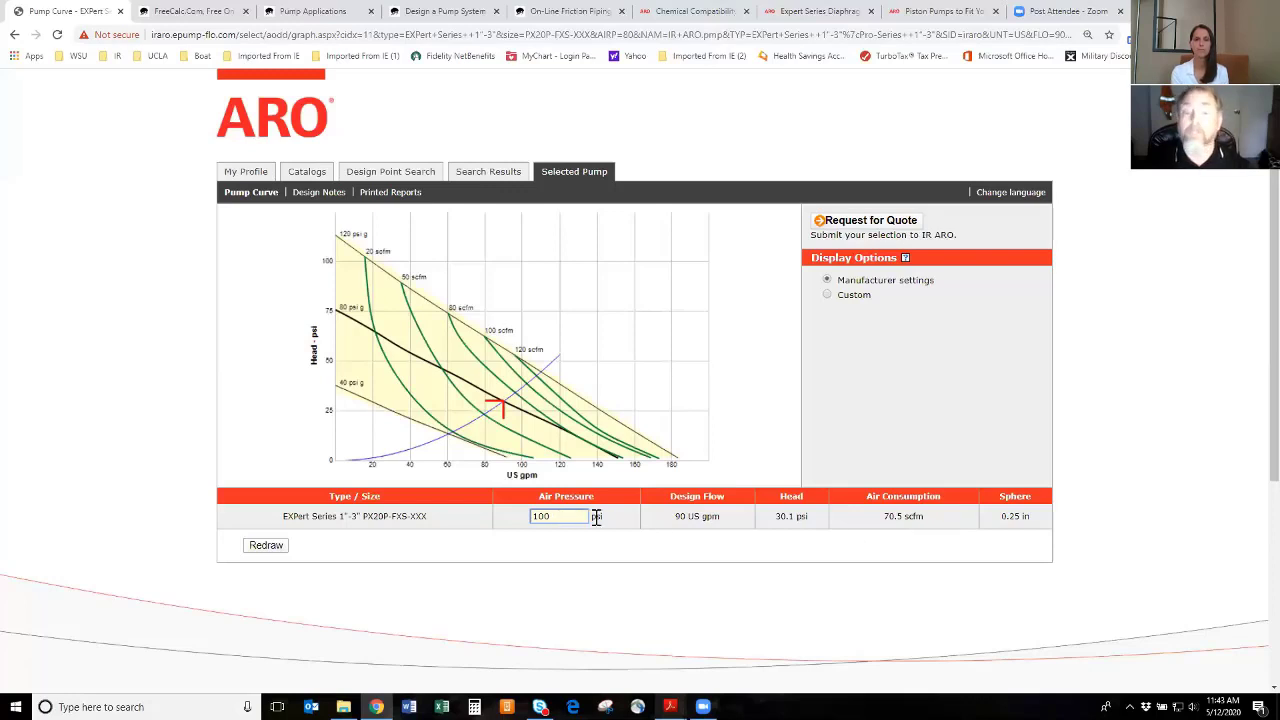
pyautogui.press('Return')
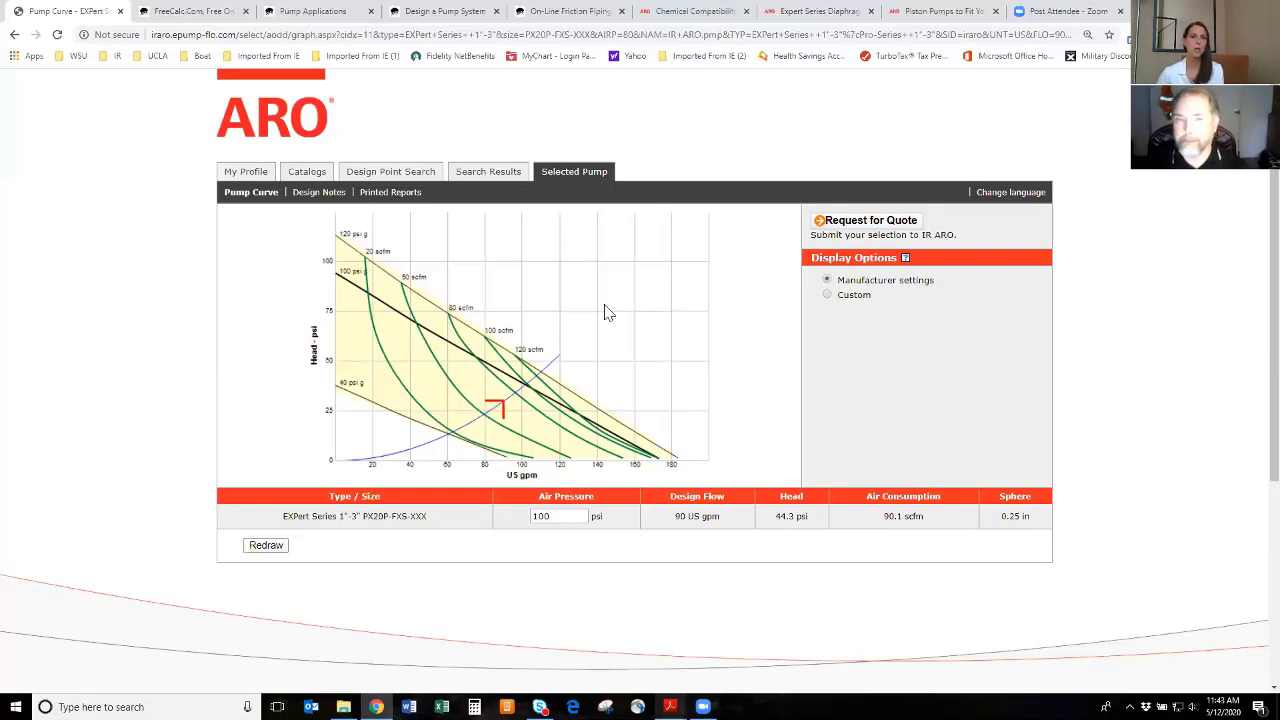
pyautogui.moveTo(604, 313)
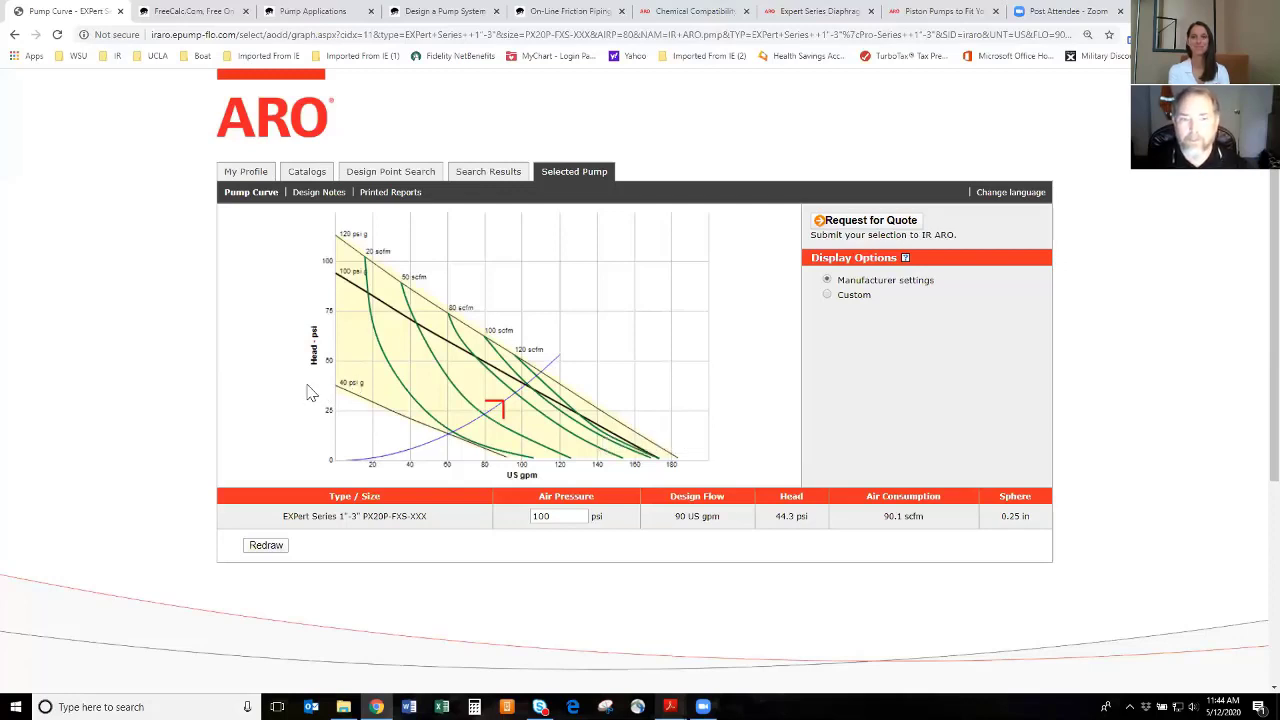
pyautogui.moveTo(310, 393)
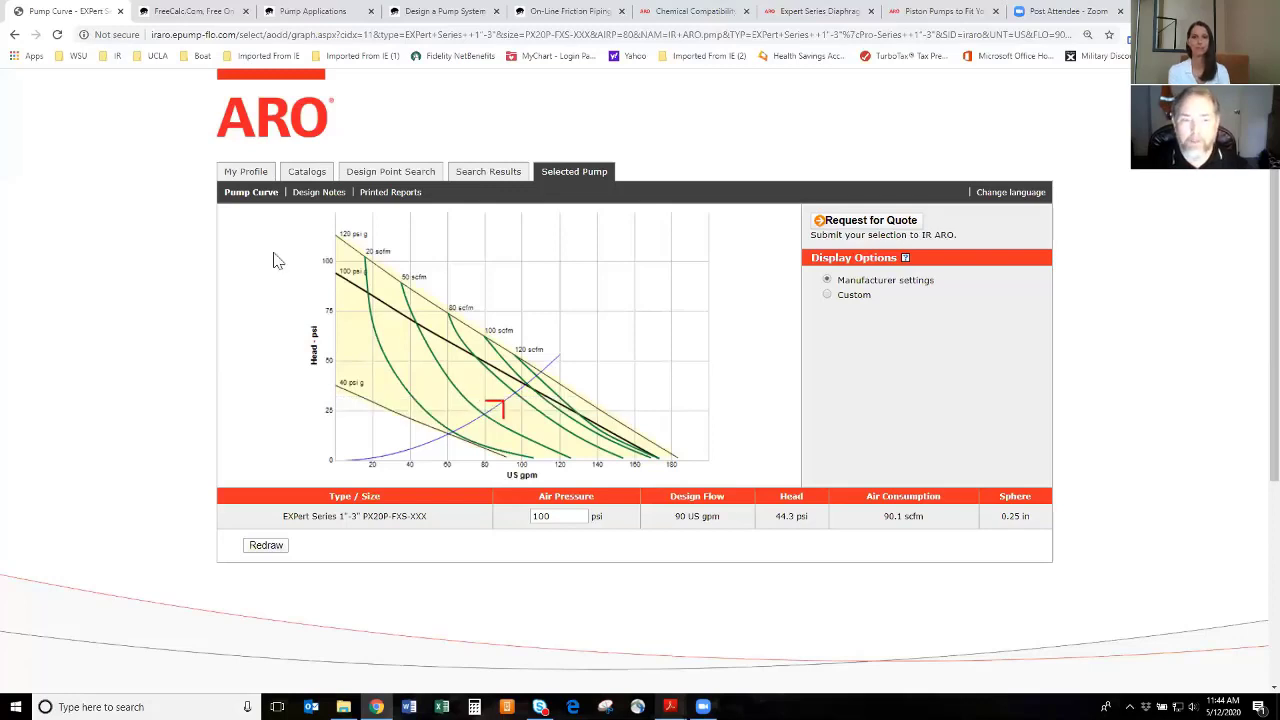
pyautogui.click(256, 172)
# - Go back to the Design Point Search criteria, still holding 90 US gpm at 30 psi
pyautogui.click(360, 175)
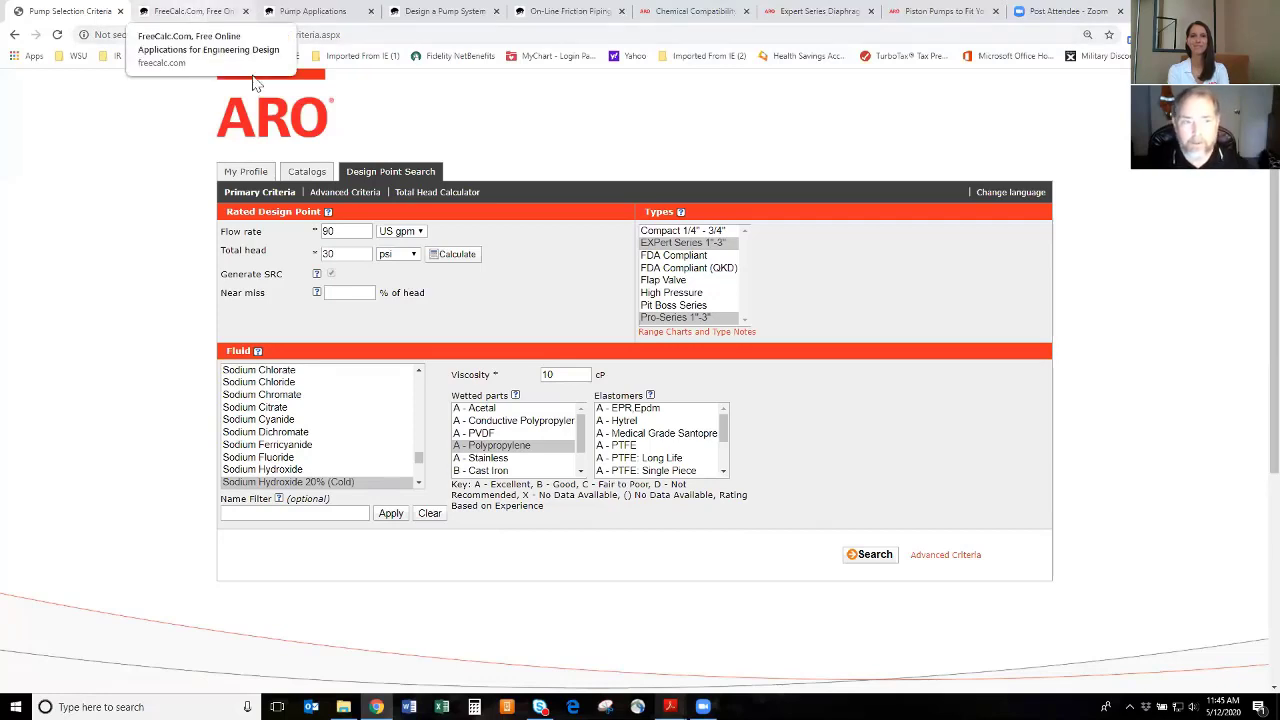
# - Switch to FreeCalc.com and bring up its Pump Applications page
pyautogui.click(195, 12)
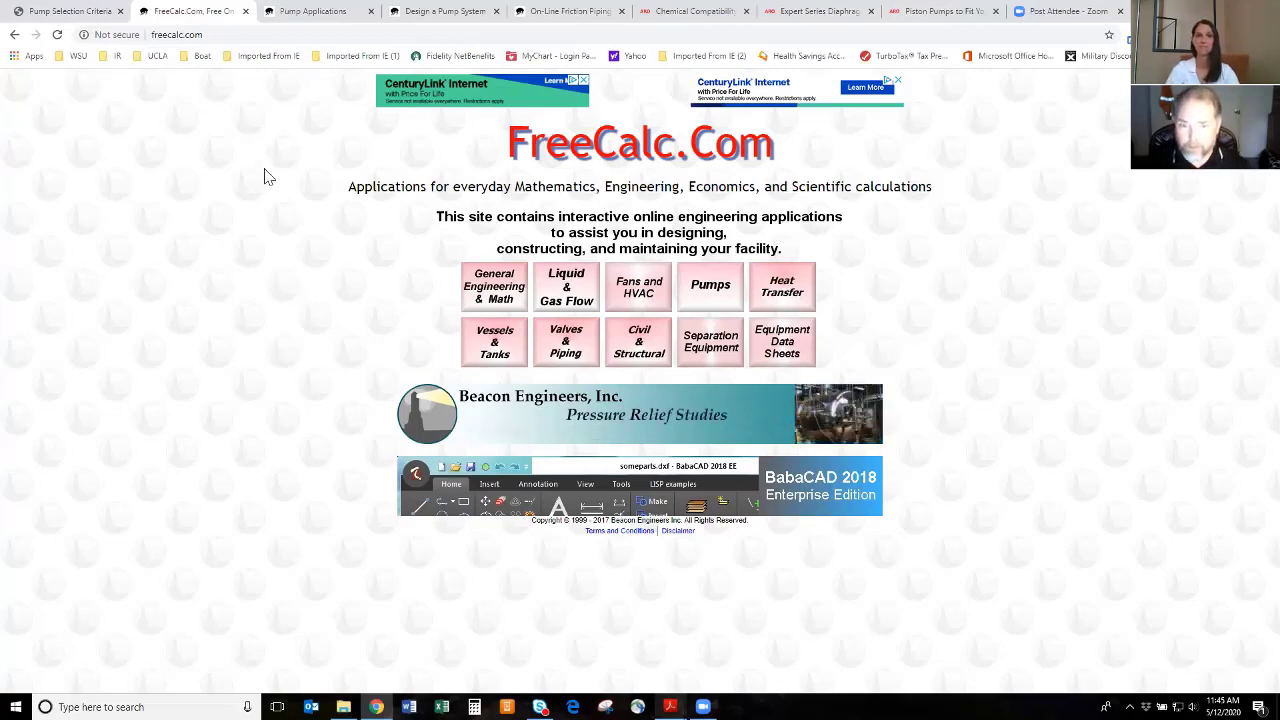
pyautogui.click(714, 289)
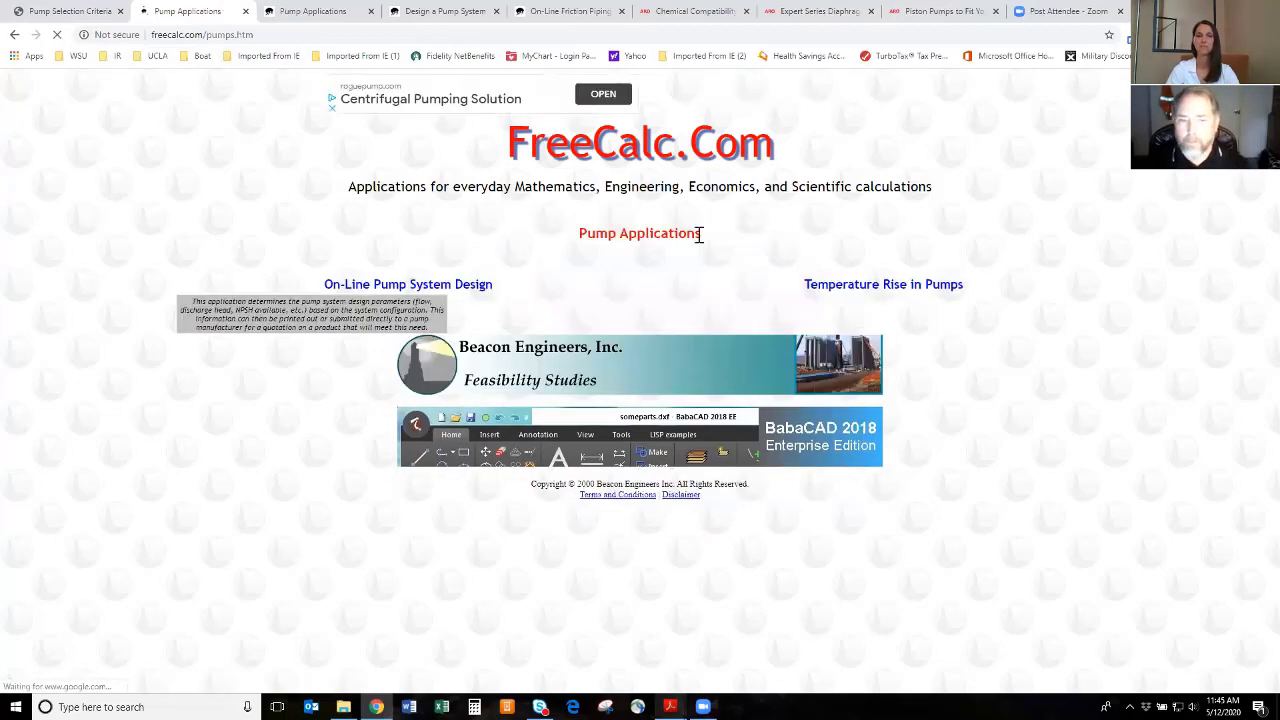
pyautogui.moveTo(422, 290)
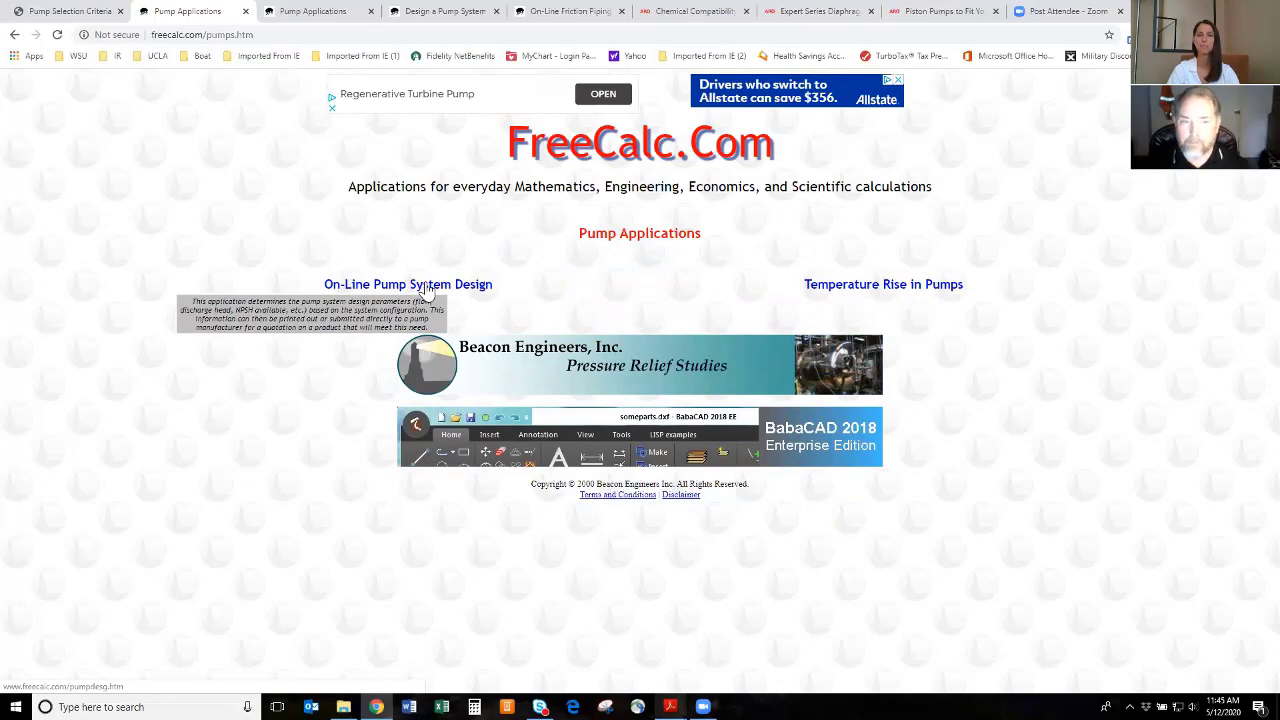
# - Open FreeCalc's On-line Pump System Design form, accept its terms alert, and scroll down the form
pyautogui.click(428, 290)
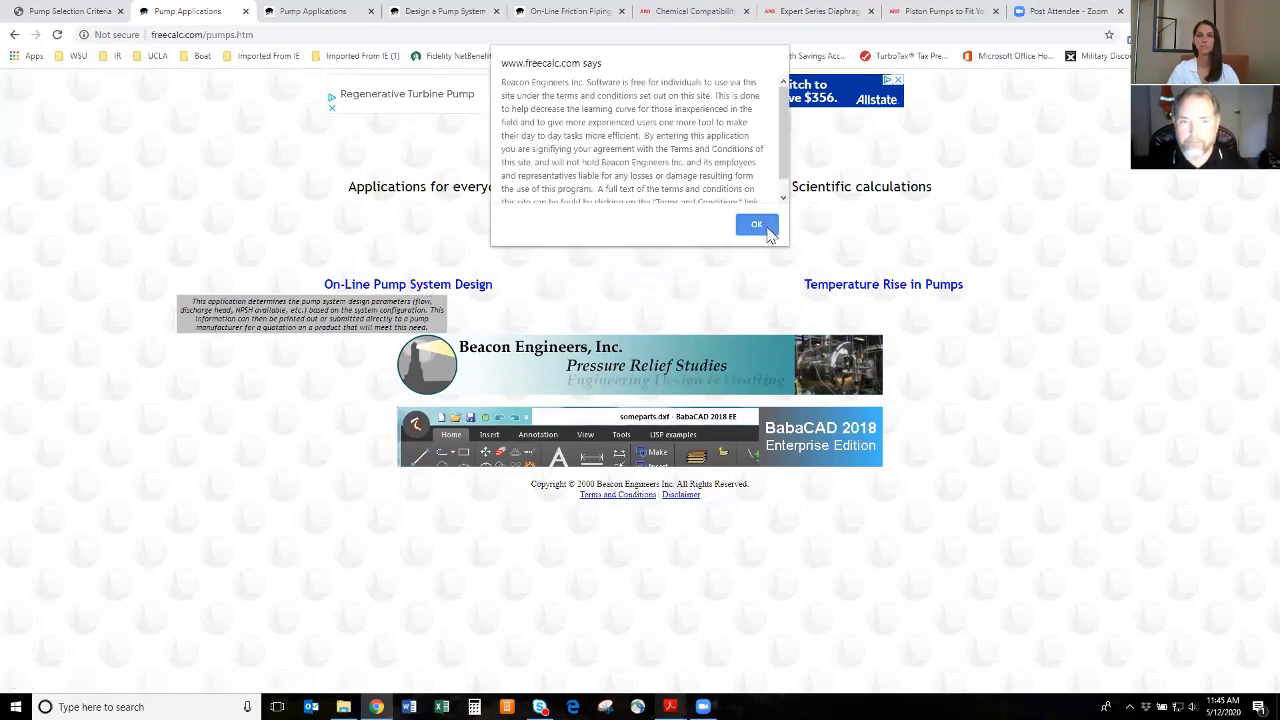
pyautogui.press('Return')
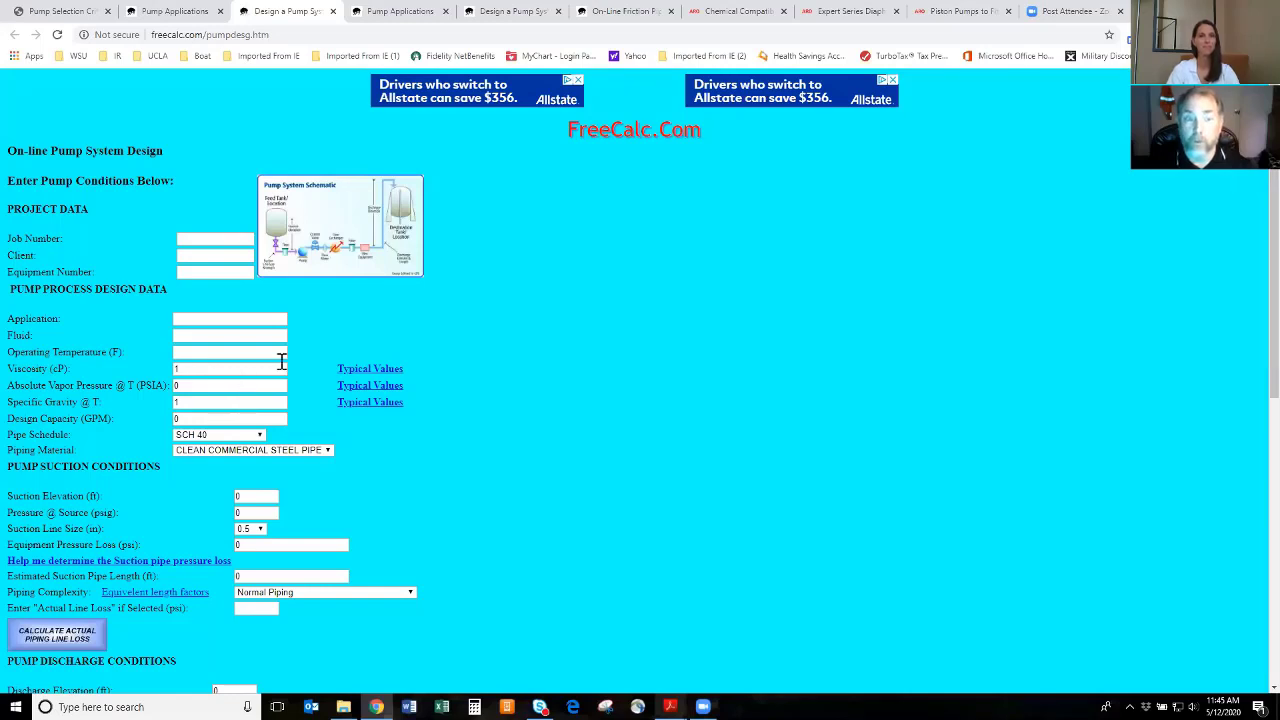
pyautogui.scroll(-2, 294, 361)
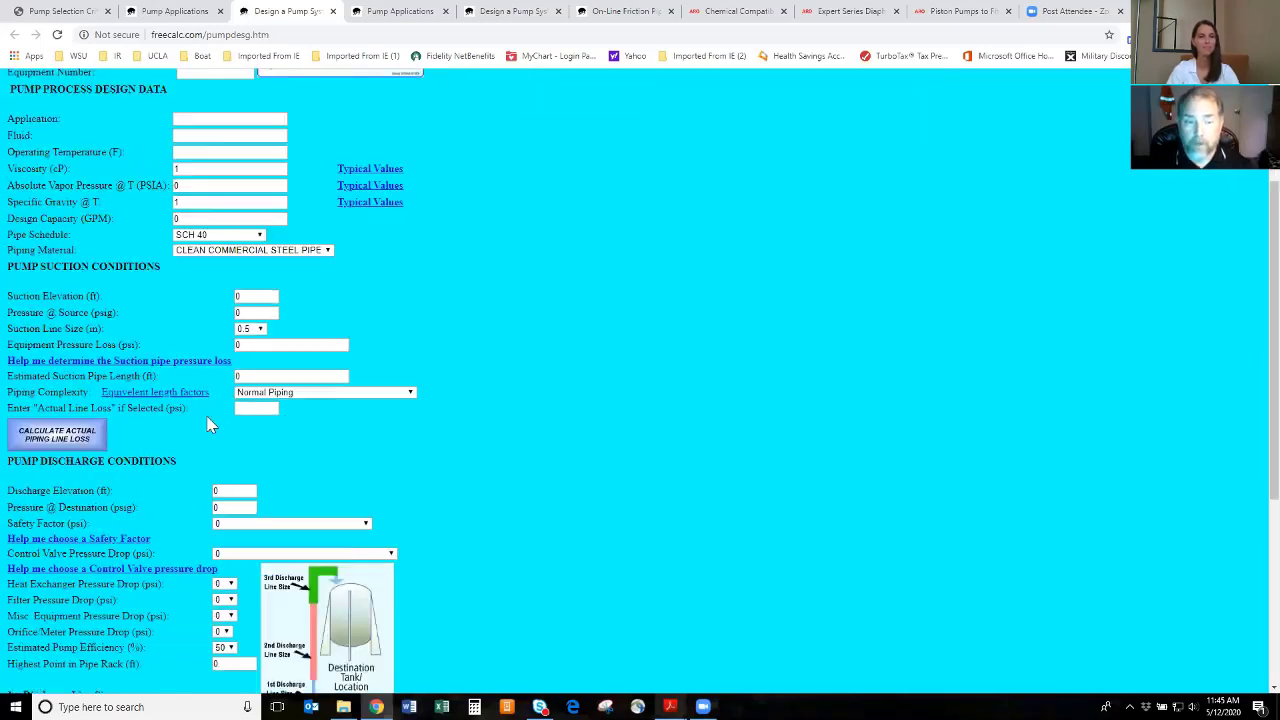
# - Calculate line friction loss for 2-inch SCH 80 PVC pipe: 30.02 psi, 56.8 ft head
pyautogui.click(72, 446)
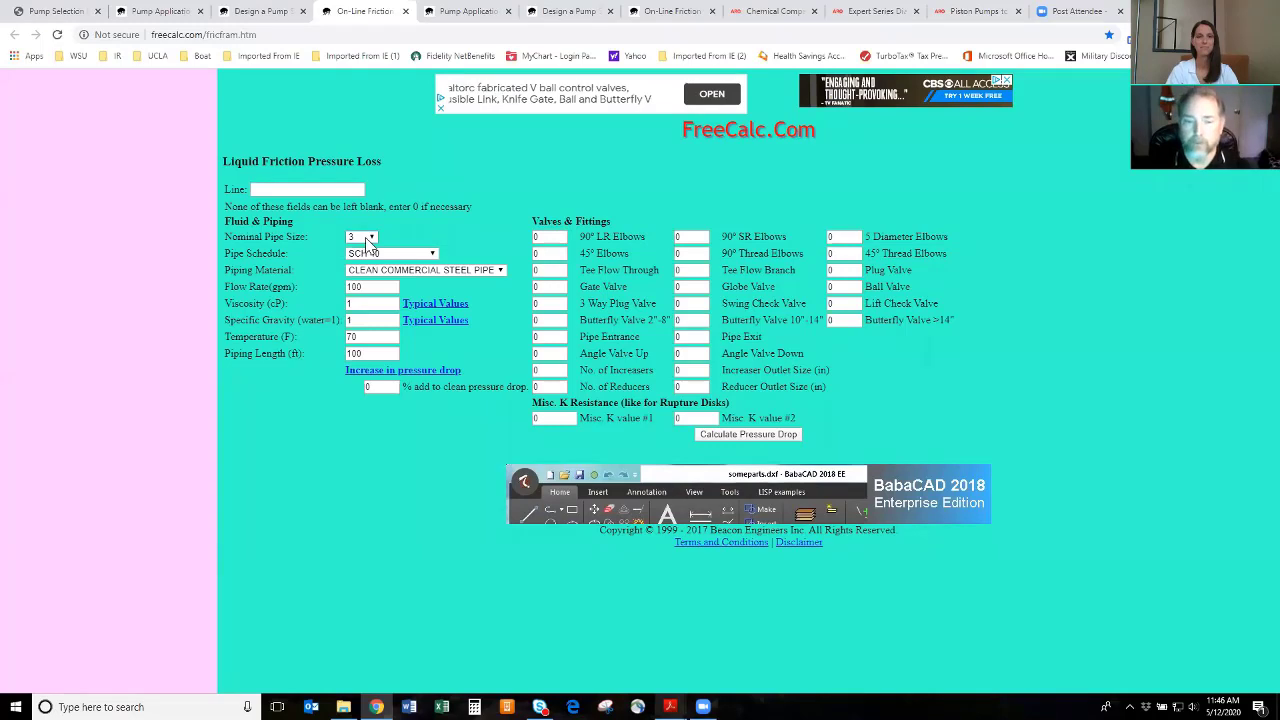
pyautogui.click(373, 242)
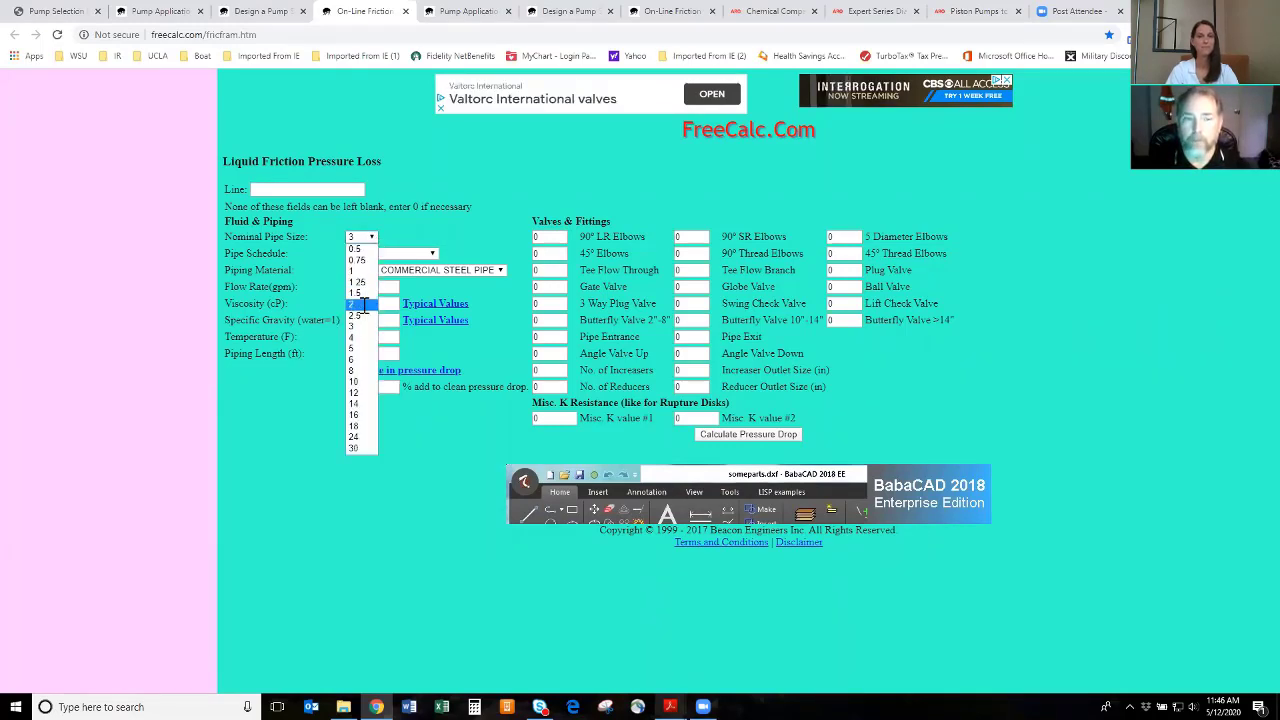
pyautogui.click(365, 305)
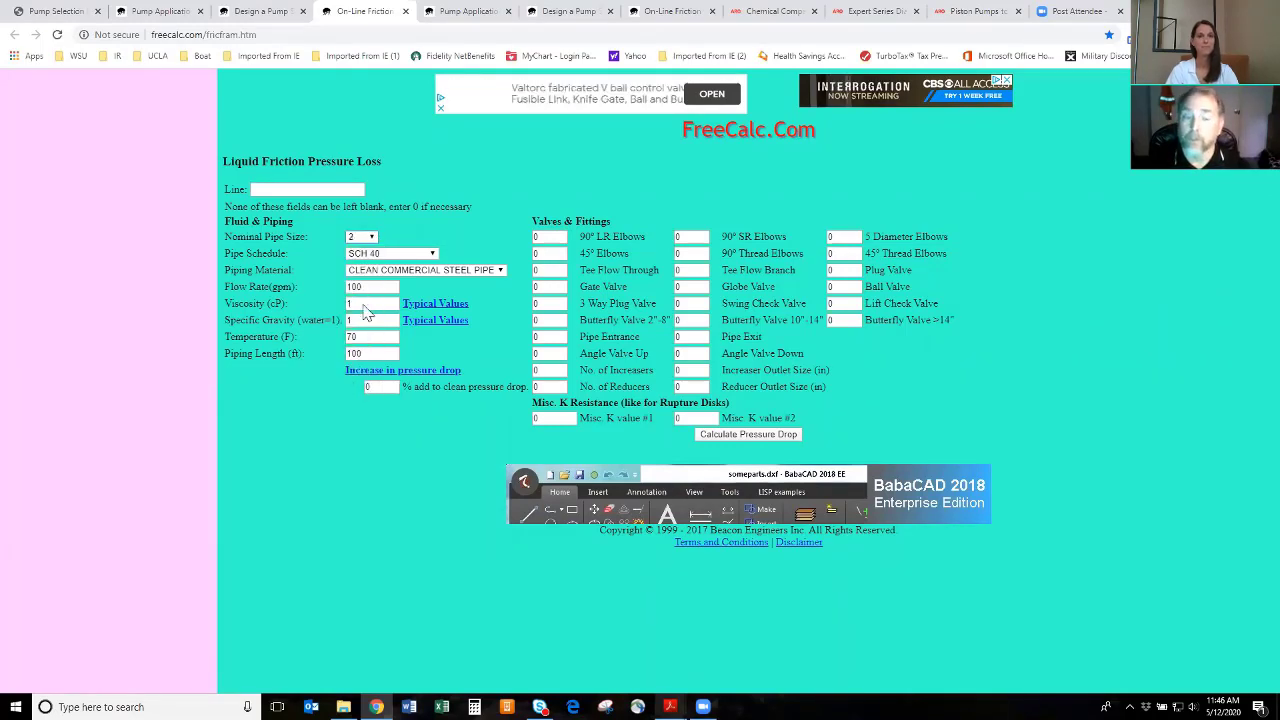
pyautogui.click(428, 256)
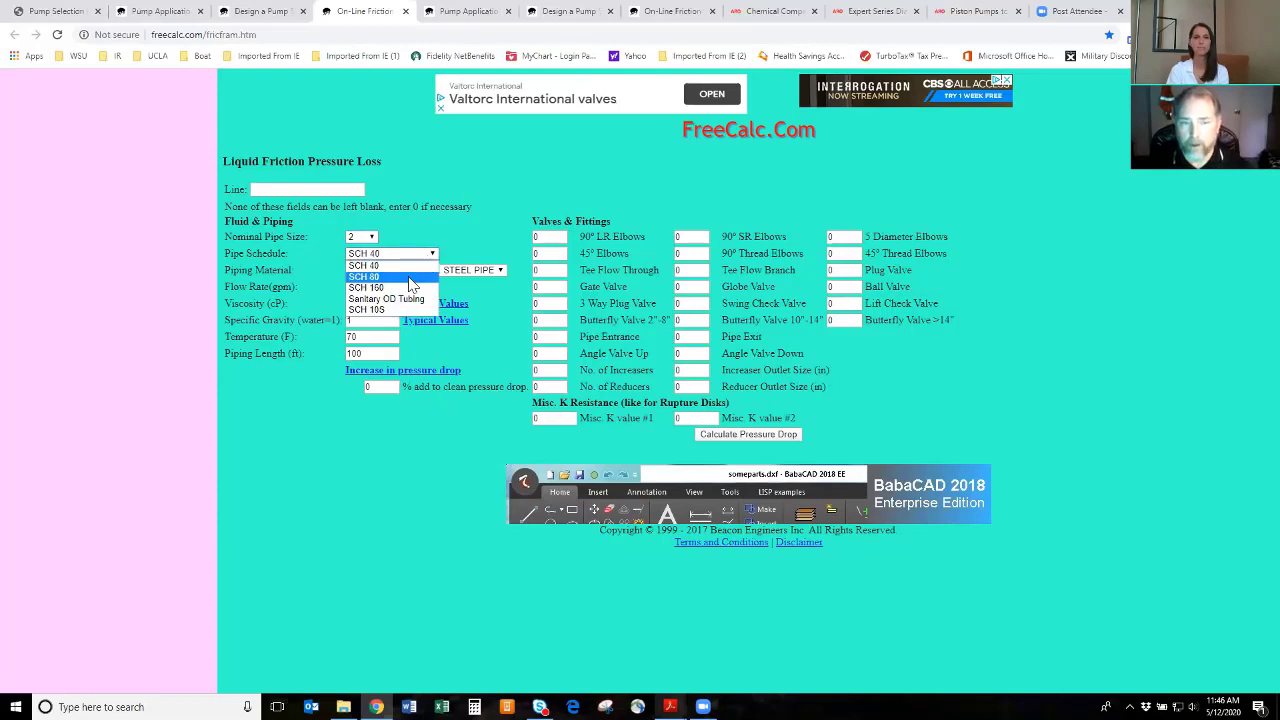
pyautogui.click(409, 277)
pyautogui.click(410, 270)
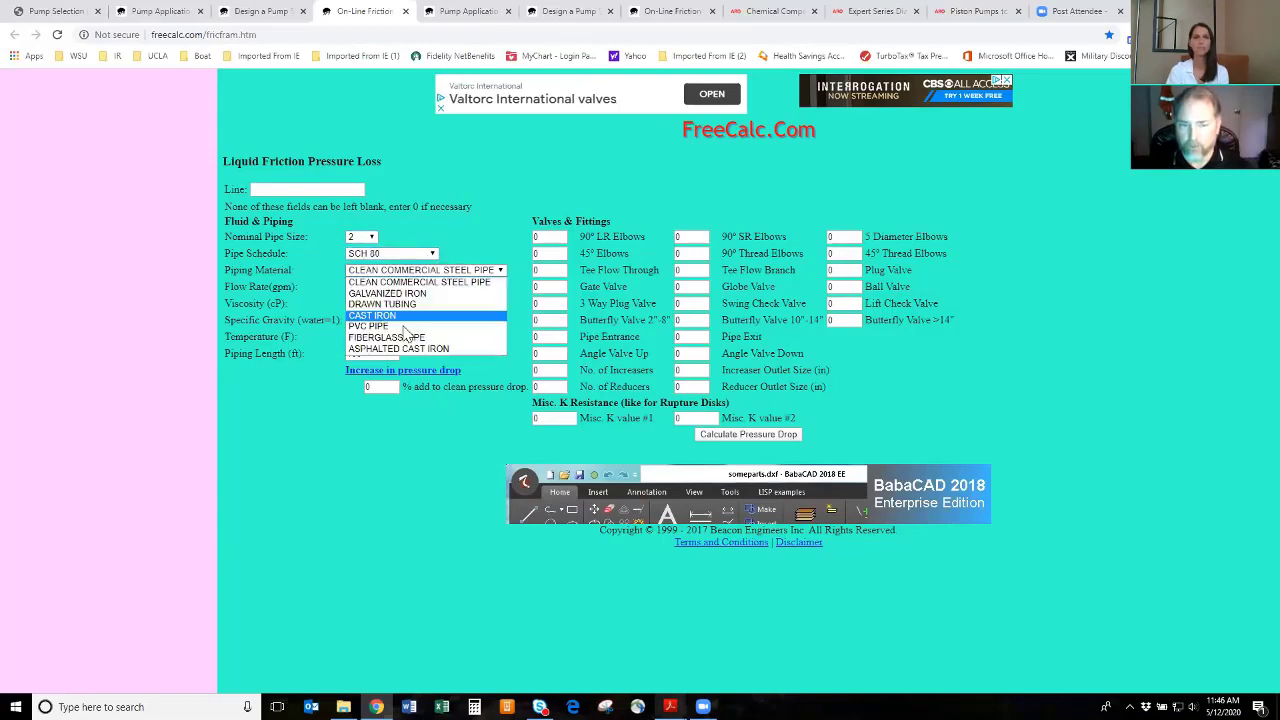
pyautogui.click(404, 326)
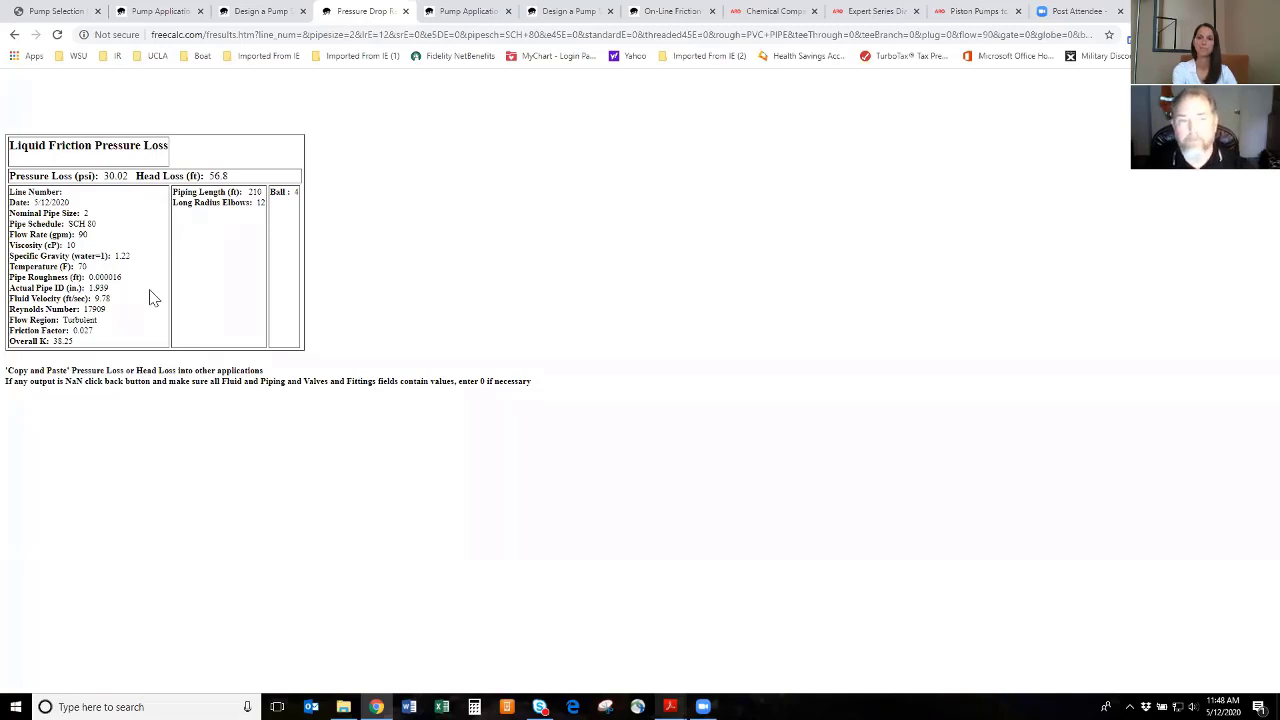
# - Recalculate the pressure drop with 0.5-inch nominal pipe size, giving 12804.43 psi
pyautogui.click(15, 35)
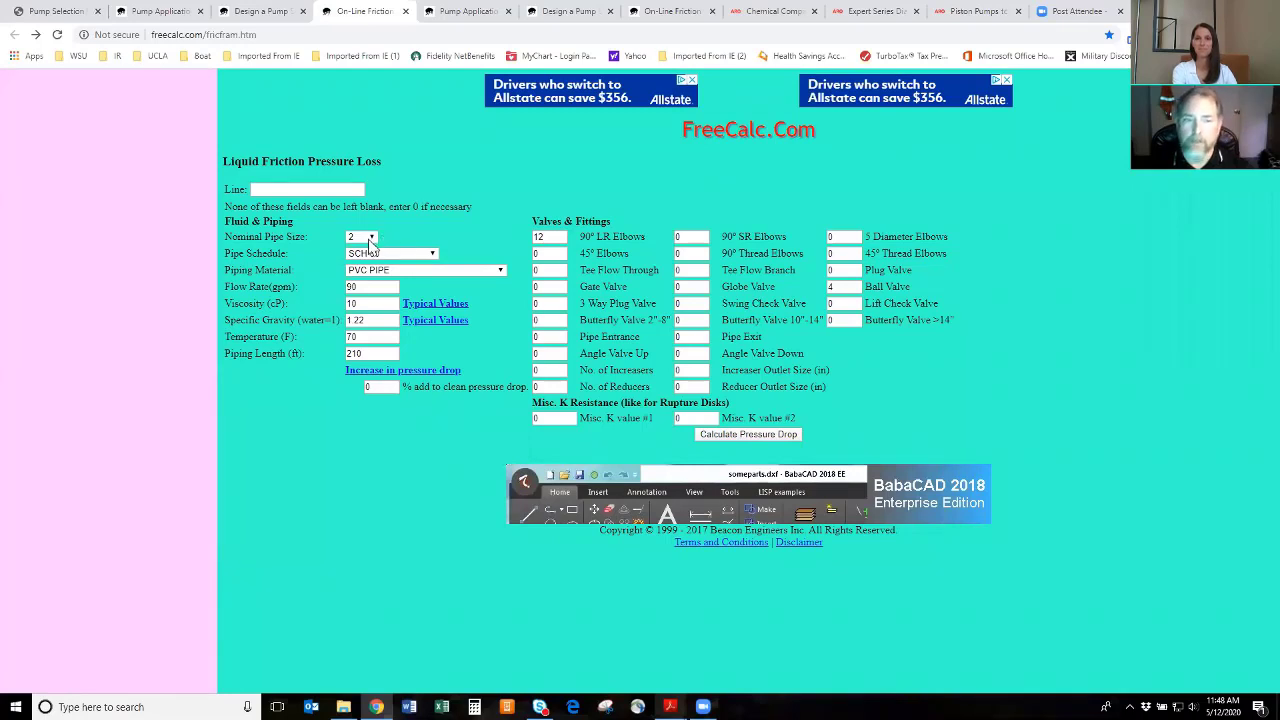
pyautogui.click(371, 239)
pyautogui.click(363, 250)
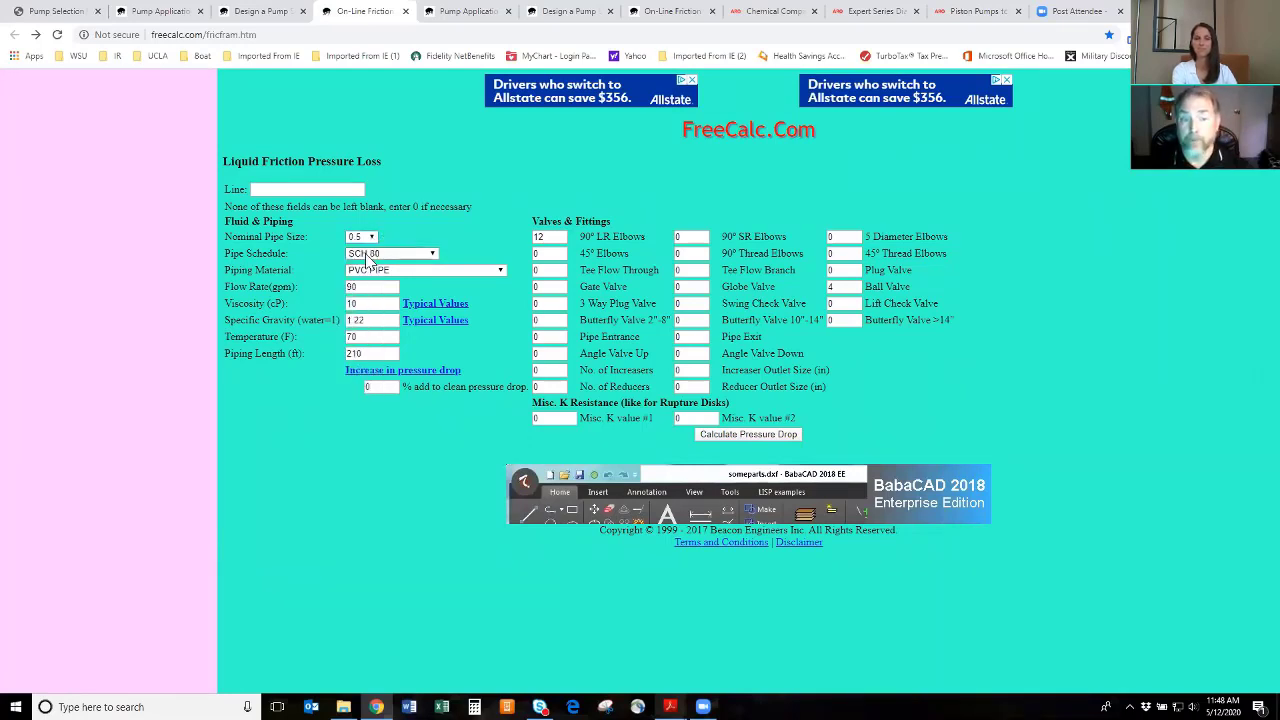
pyautogui.click(728, 436)
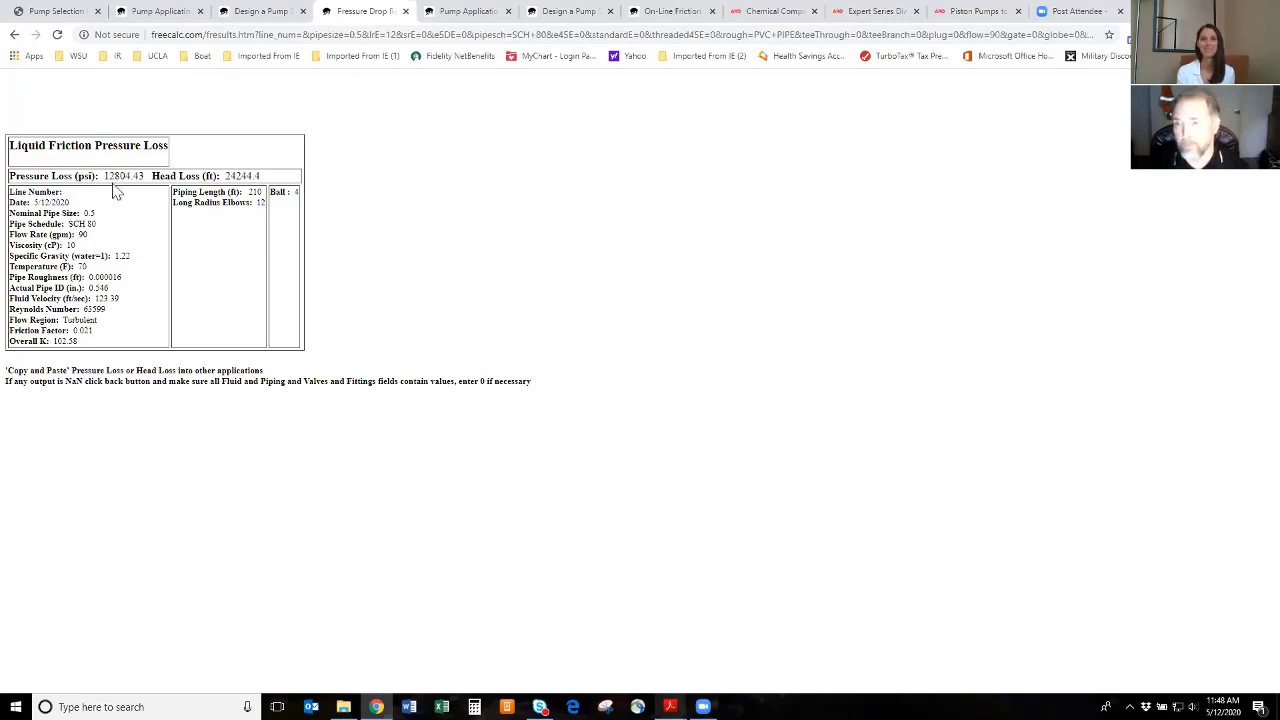
# - Recalculate with 1.5-inch nominal pipe size: 101.34 psi pressure loss, 191.9 ft head loss
pyautogui.click(14, 36)
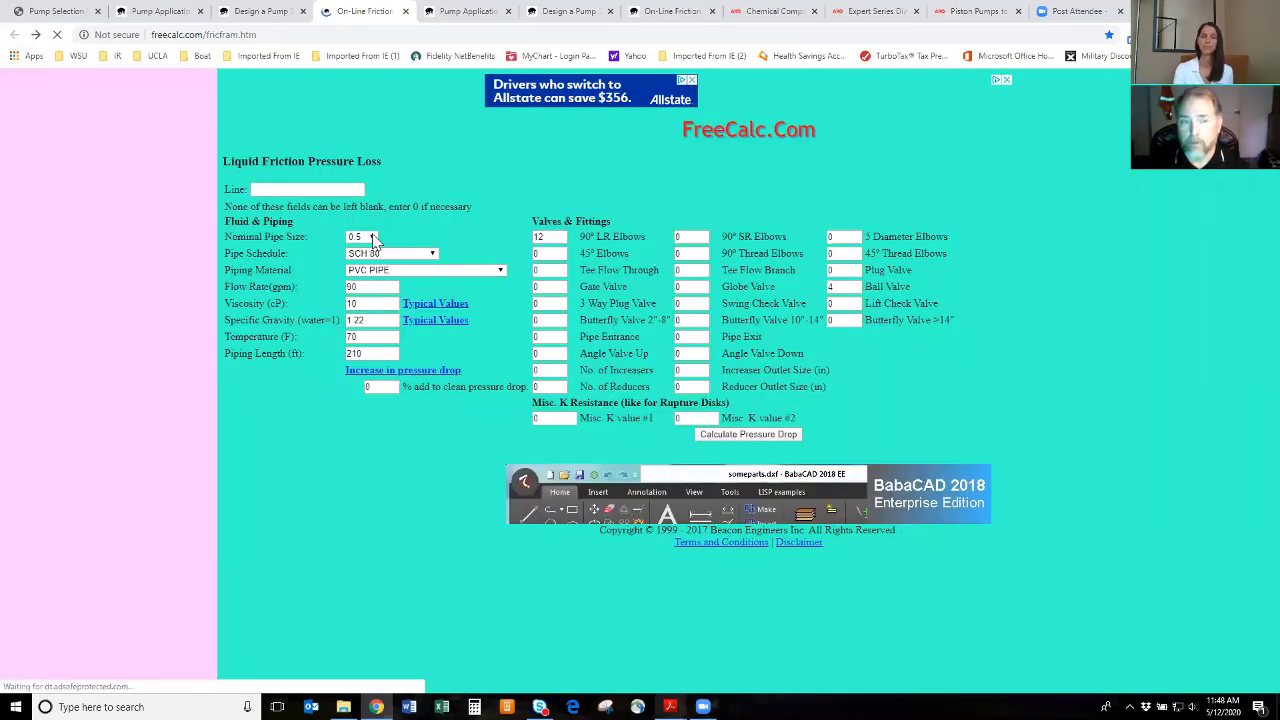
pyautogui.click(373, 240)
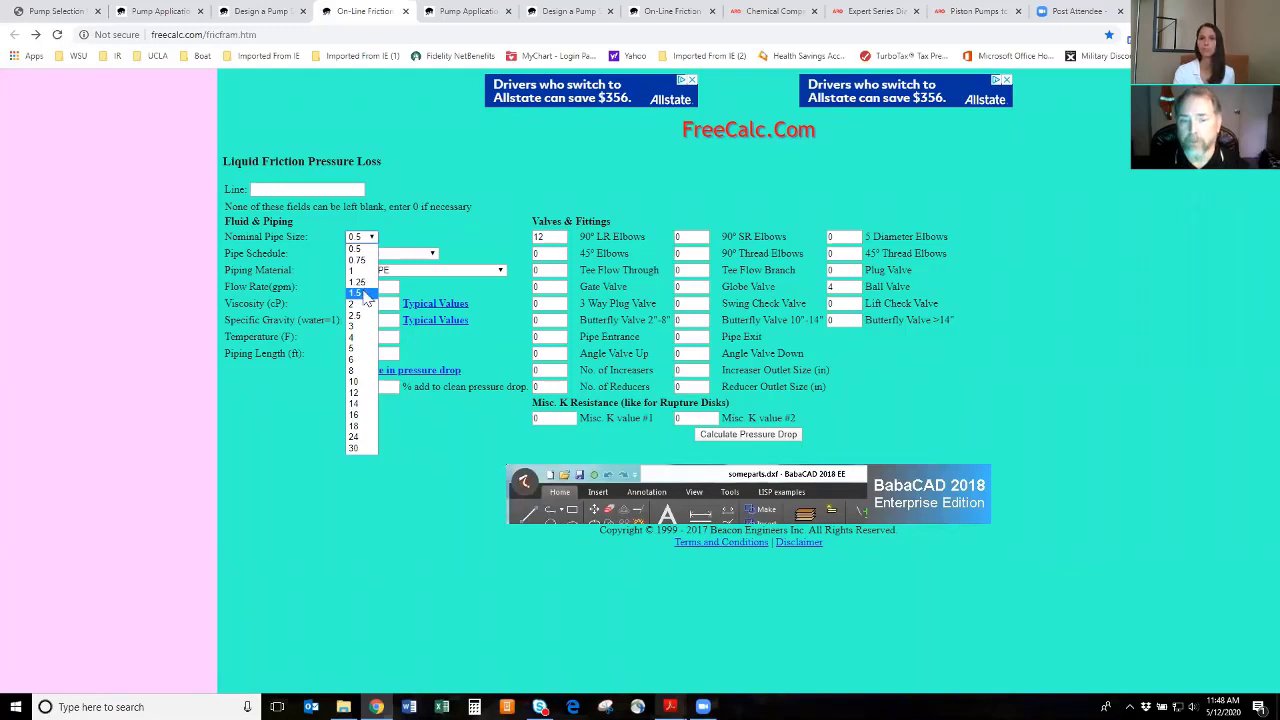
pyautogui.click(360, 293)
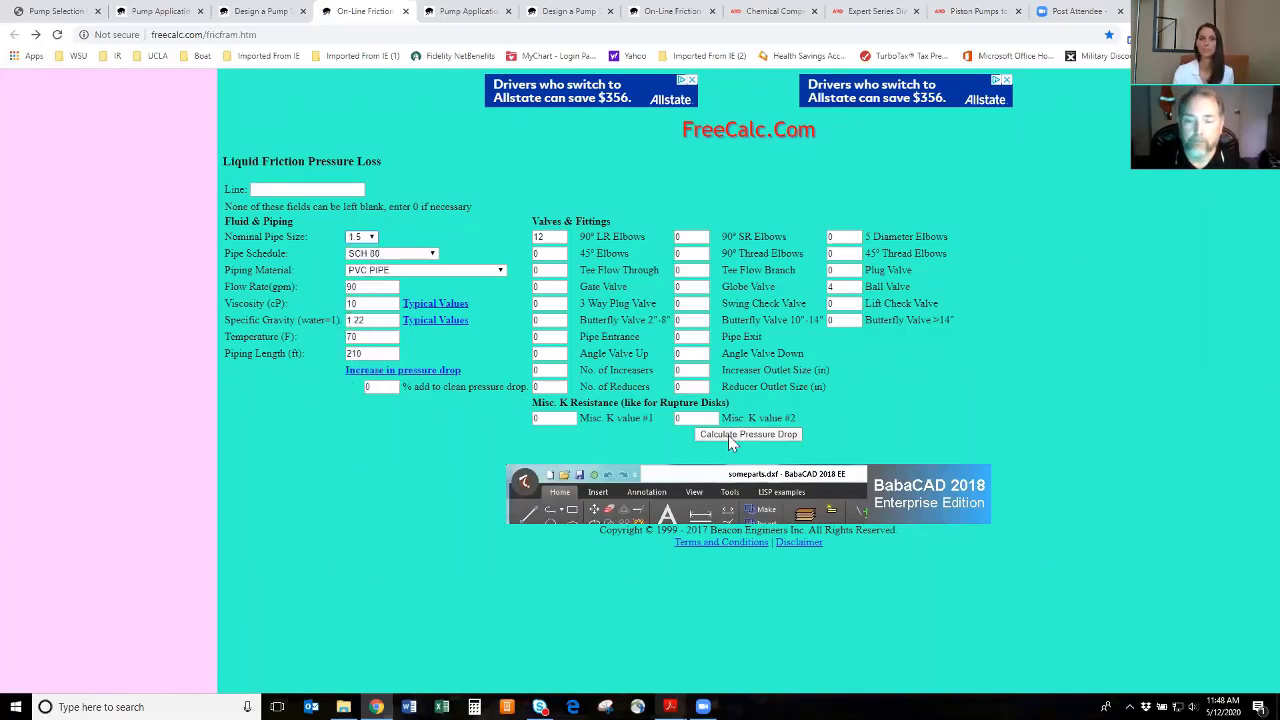
pyautogui.click(728, 435)
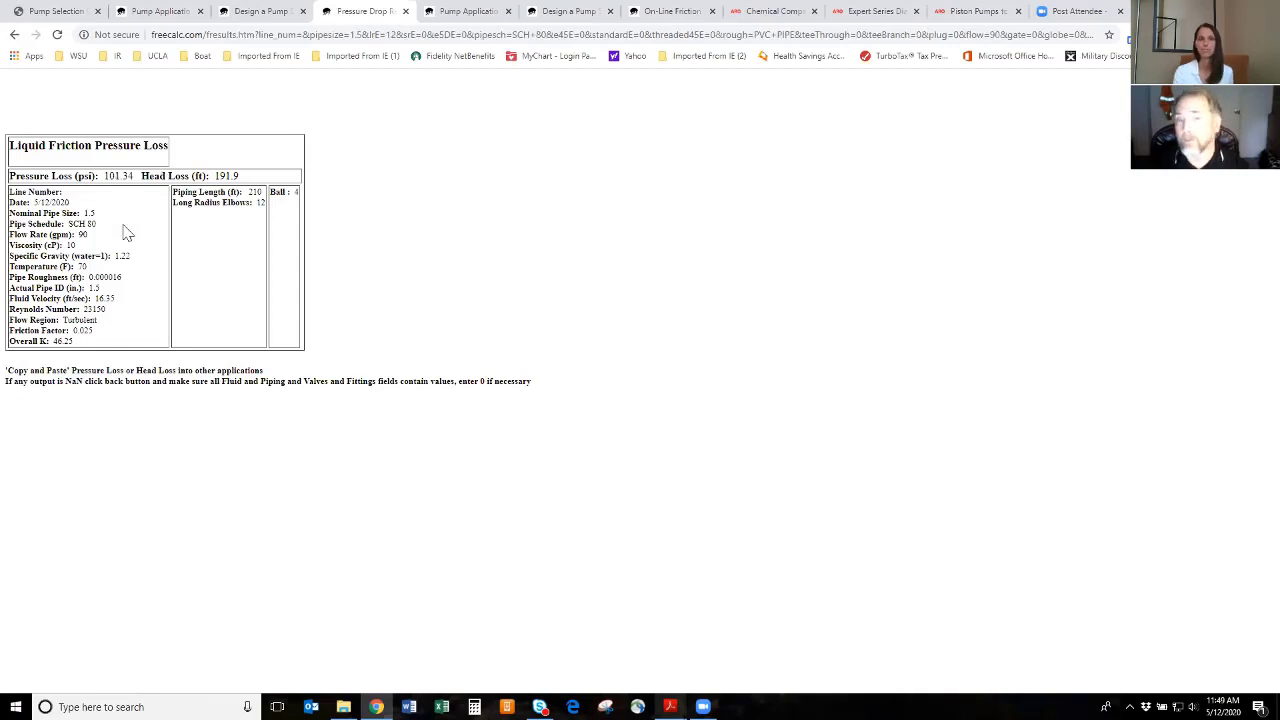
# - Rerun the friction calculation for 2.5-inch pipe, giving 12.8 psi and 24.2 ft head loss
pyautogui.click(14, 36)
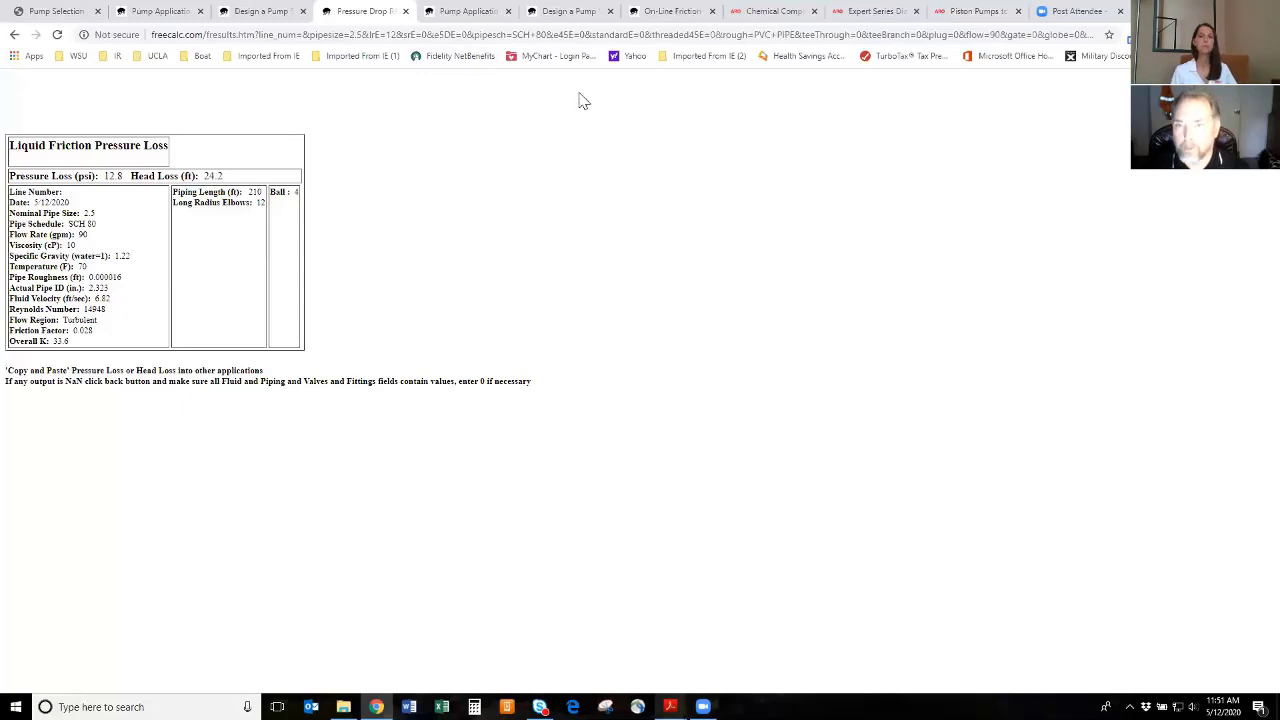
# - Rerun the ARO pump search at 90 US gpm with total head changed from 30 to 60 psi
pyautogui.click(972, 11)
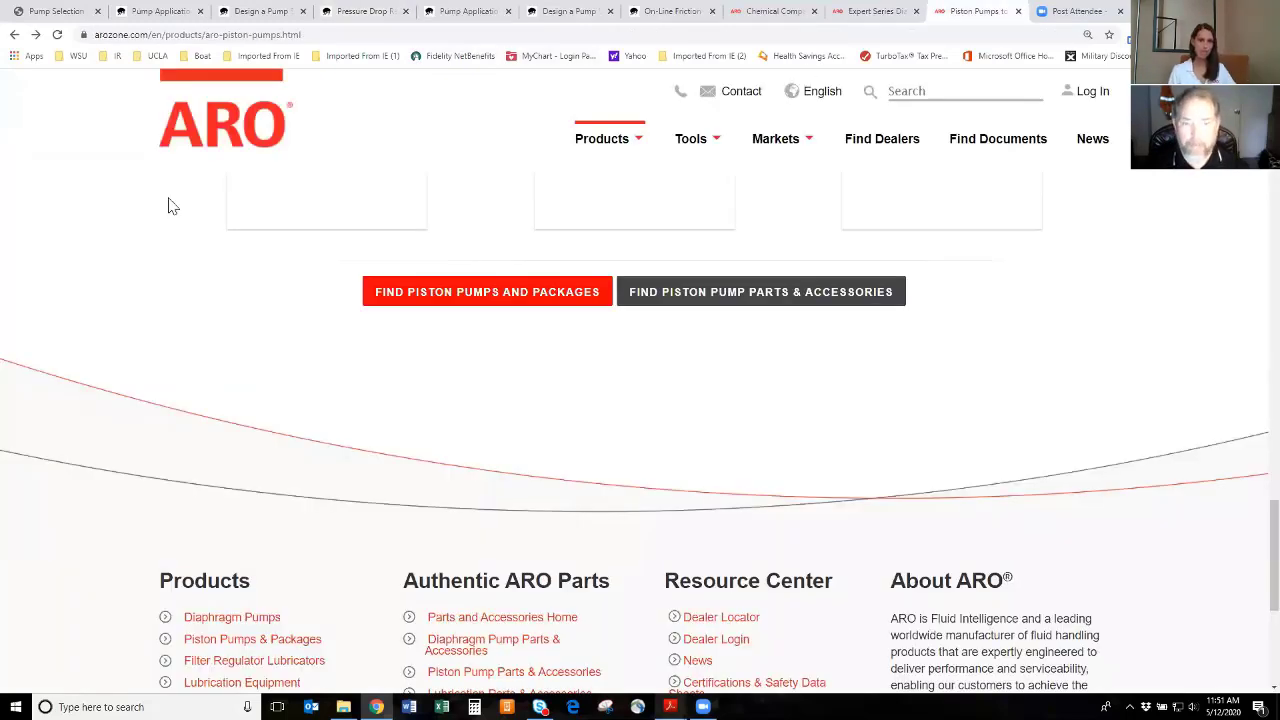
pyautogui.hotkey('ctrl', '1')
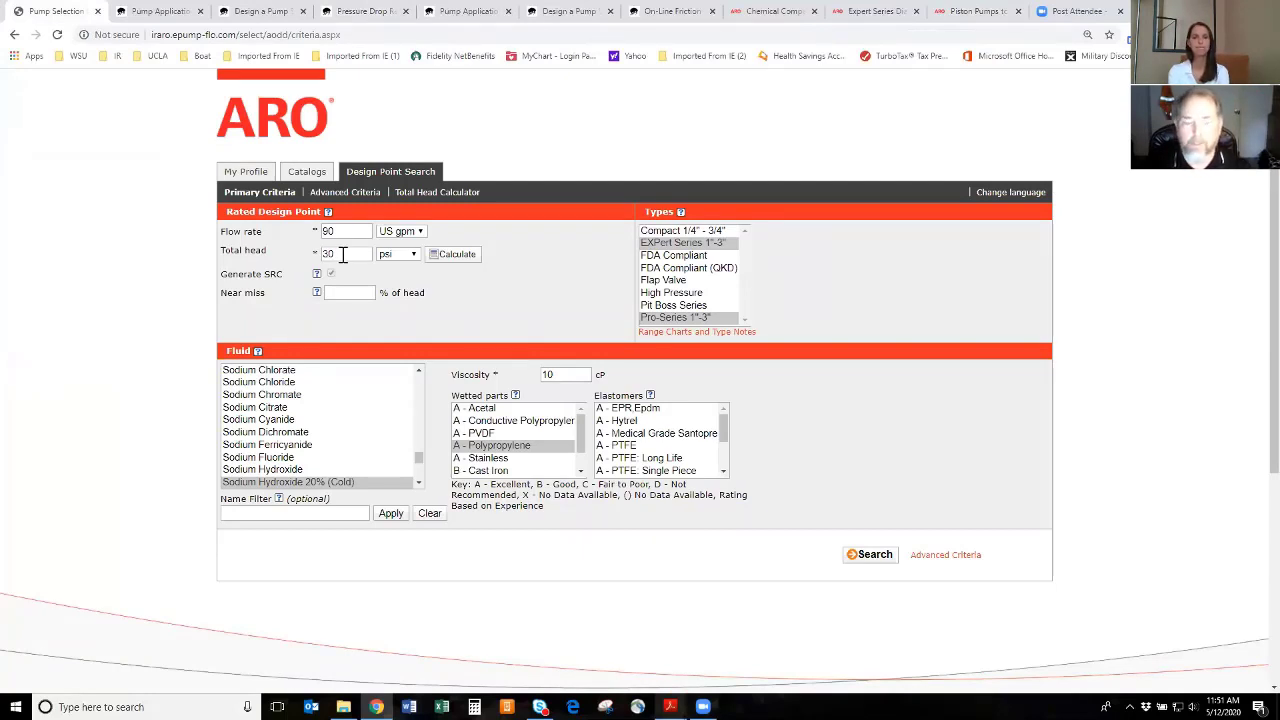
pyautogui.moveTo(342, 254); pyautogui.dragTo(321, 253)
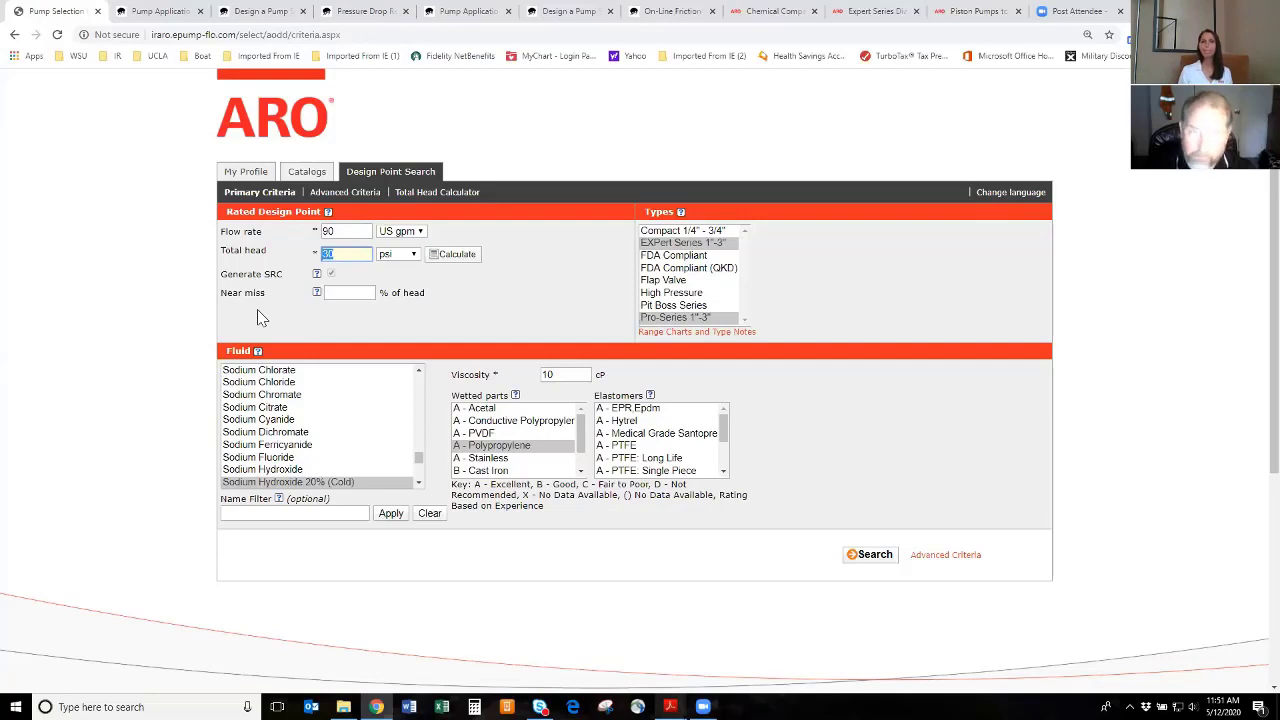
pyautogui.write('60')
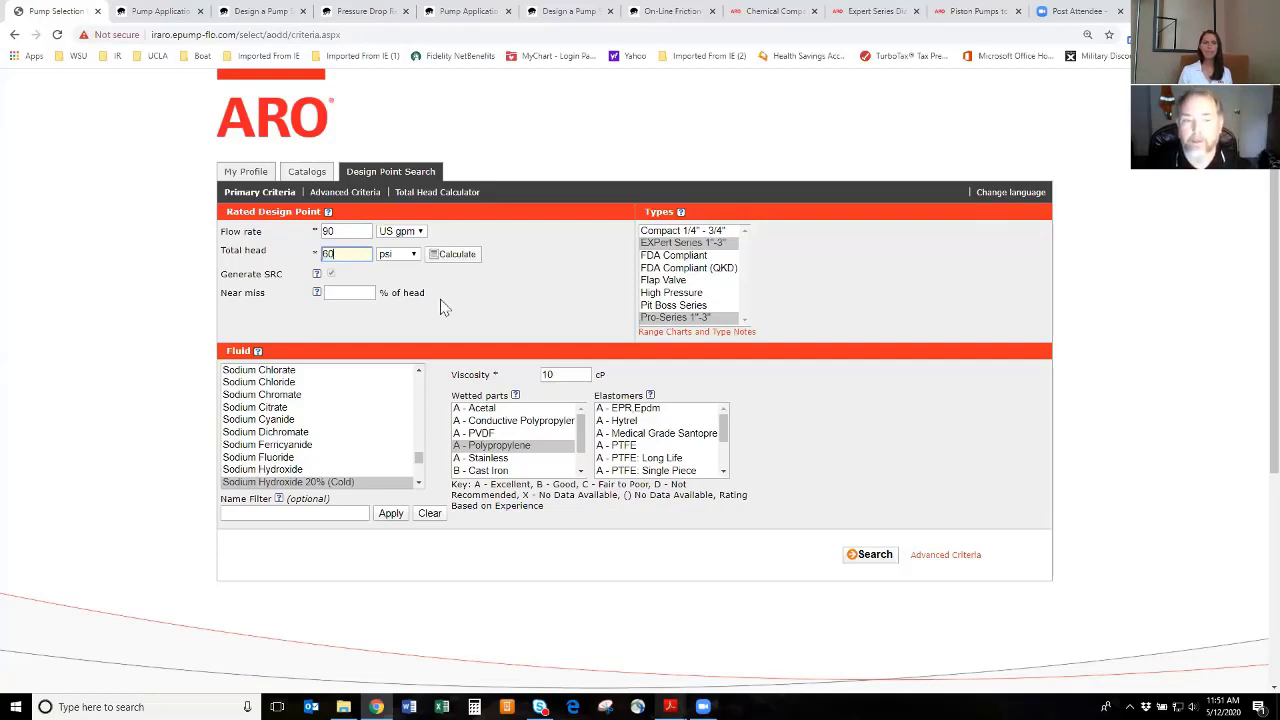
pyautogui.click(447, 308)
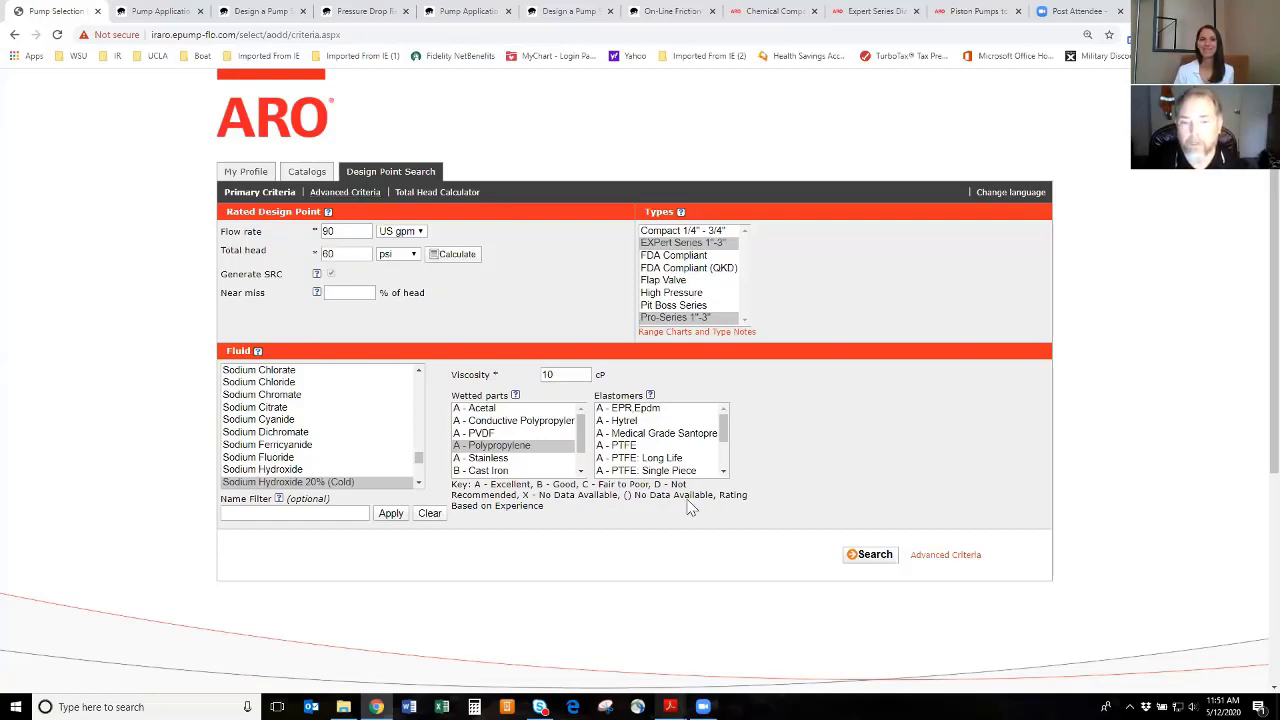
pyautogui.click(867, 560)
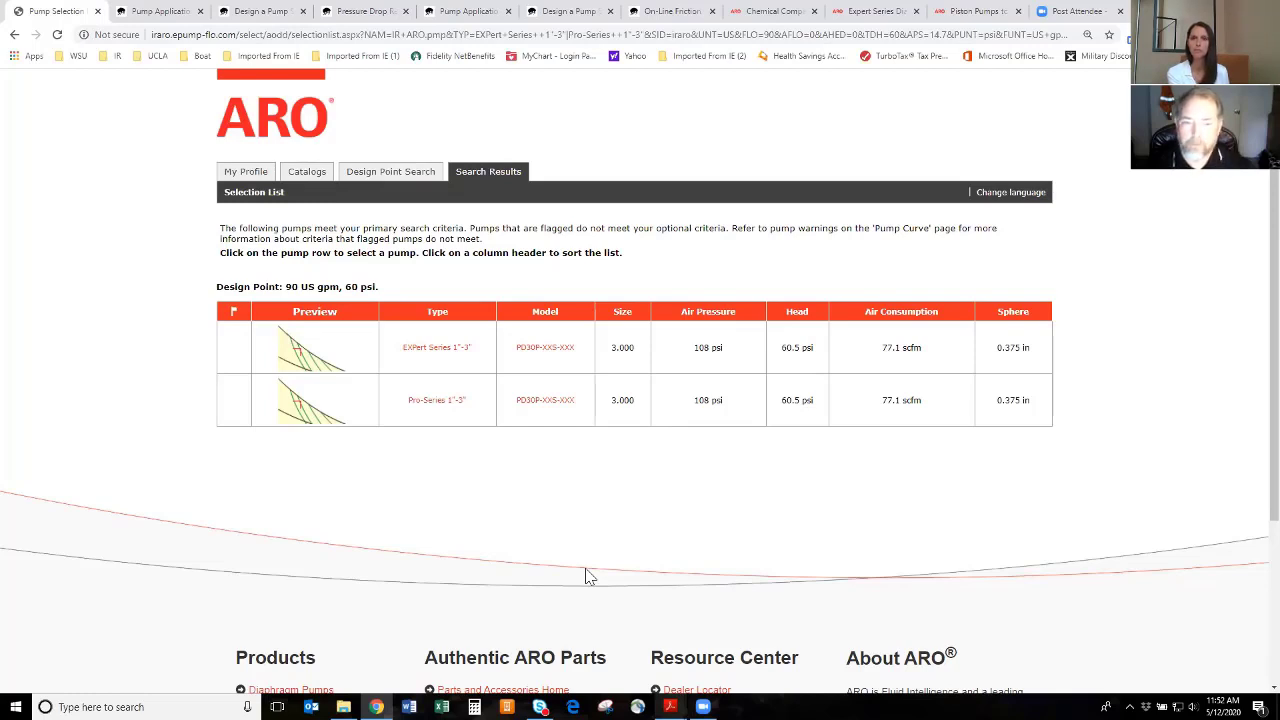
# - Search again at 90 US gpm with total head restored to 30 psi
pyautogui.click(14, 36)
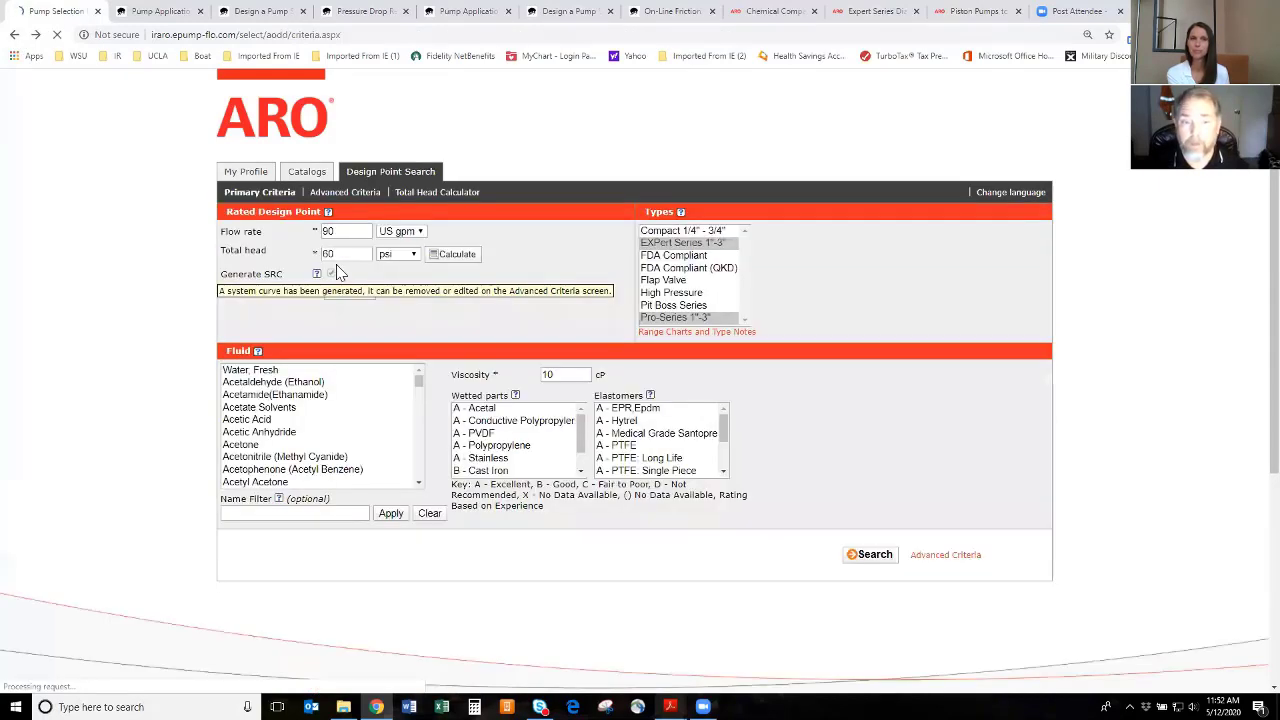
pyautogui.write('30')
pyautogui.click(506, 288)
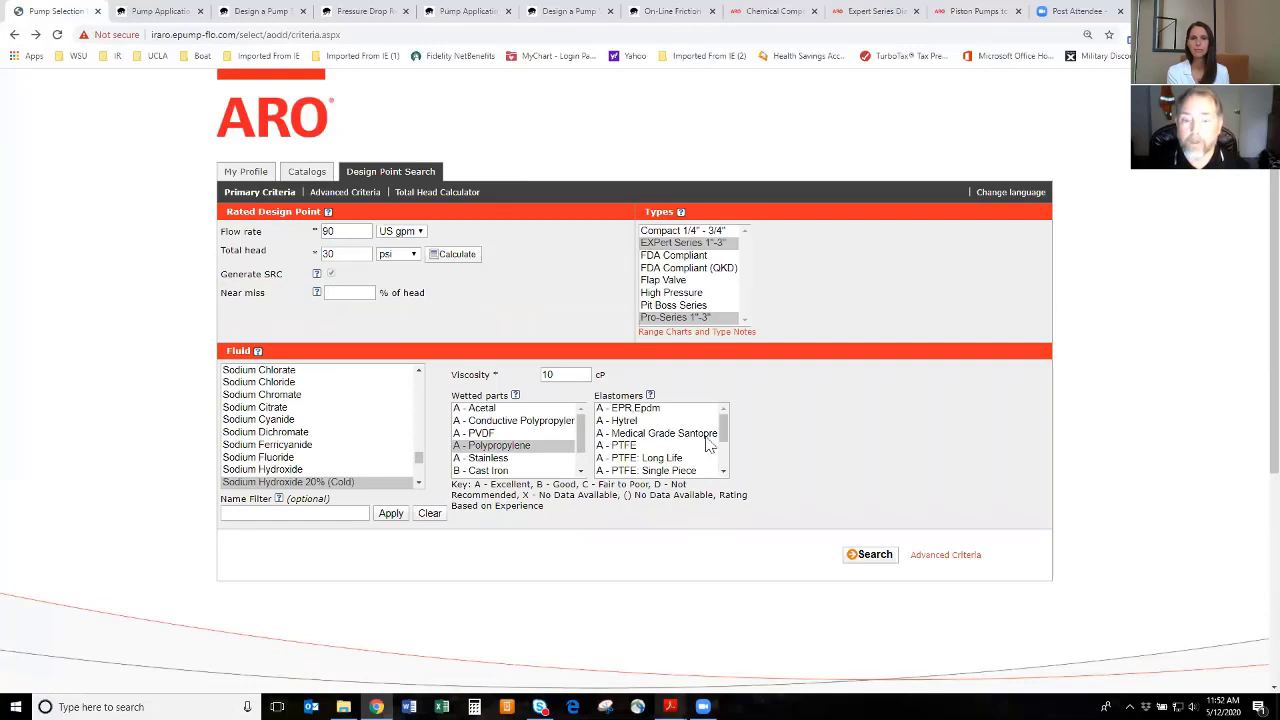
pyautogui.click(875, 556)
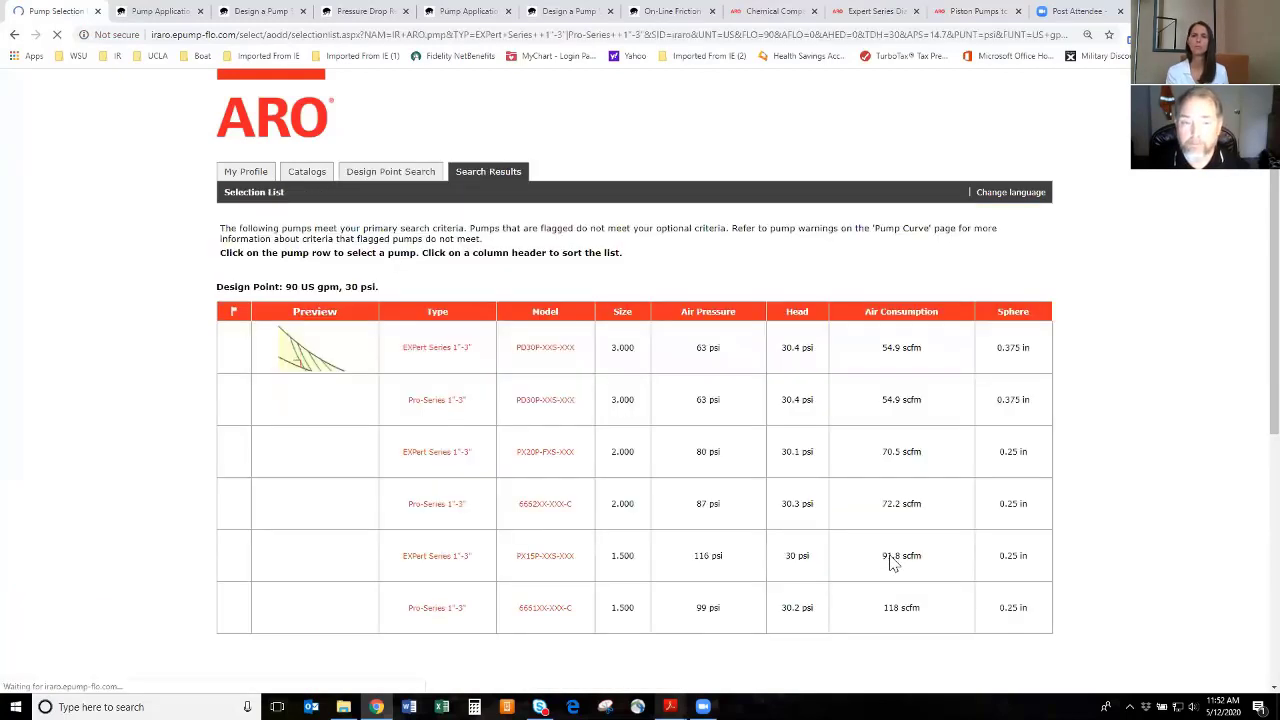